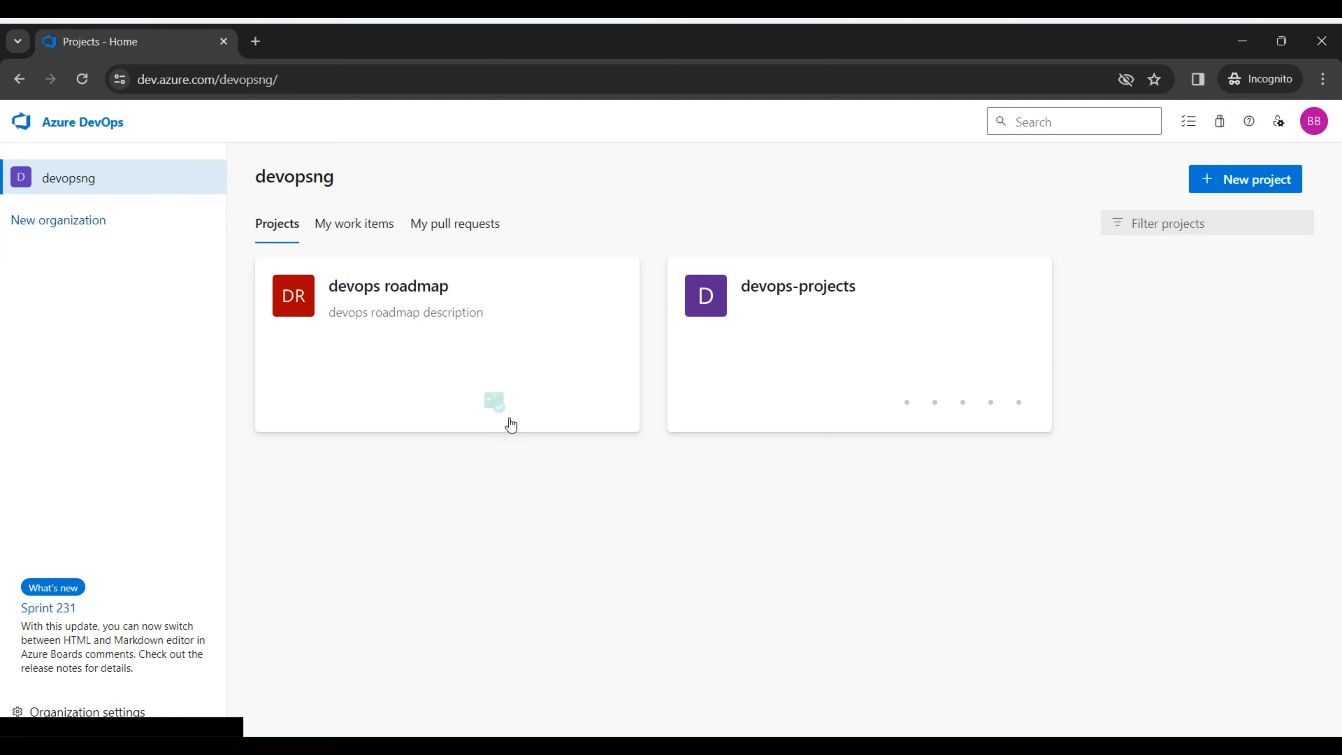
Step: Open the devops roadmap project's team backlog
click(454, 344)
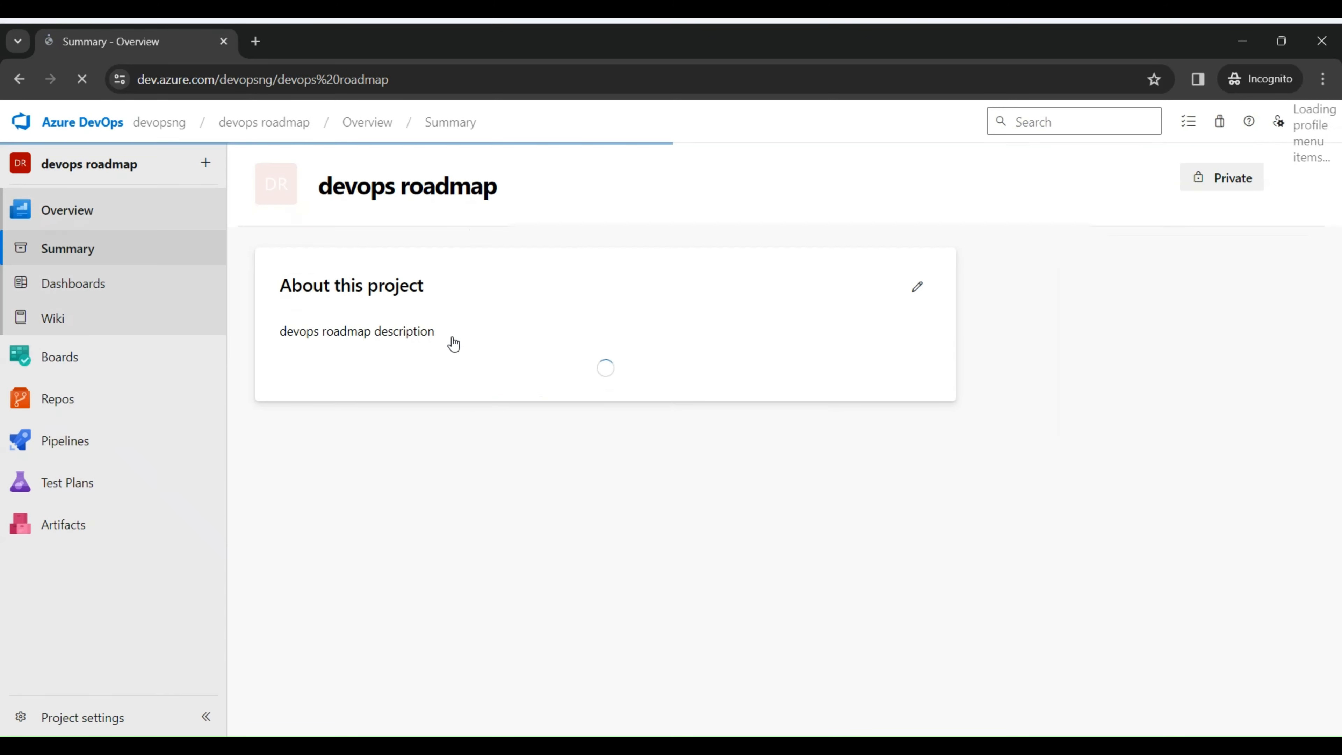
mouse_move(105, 357)
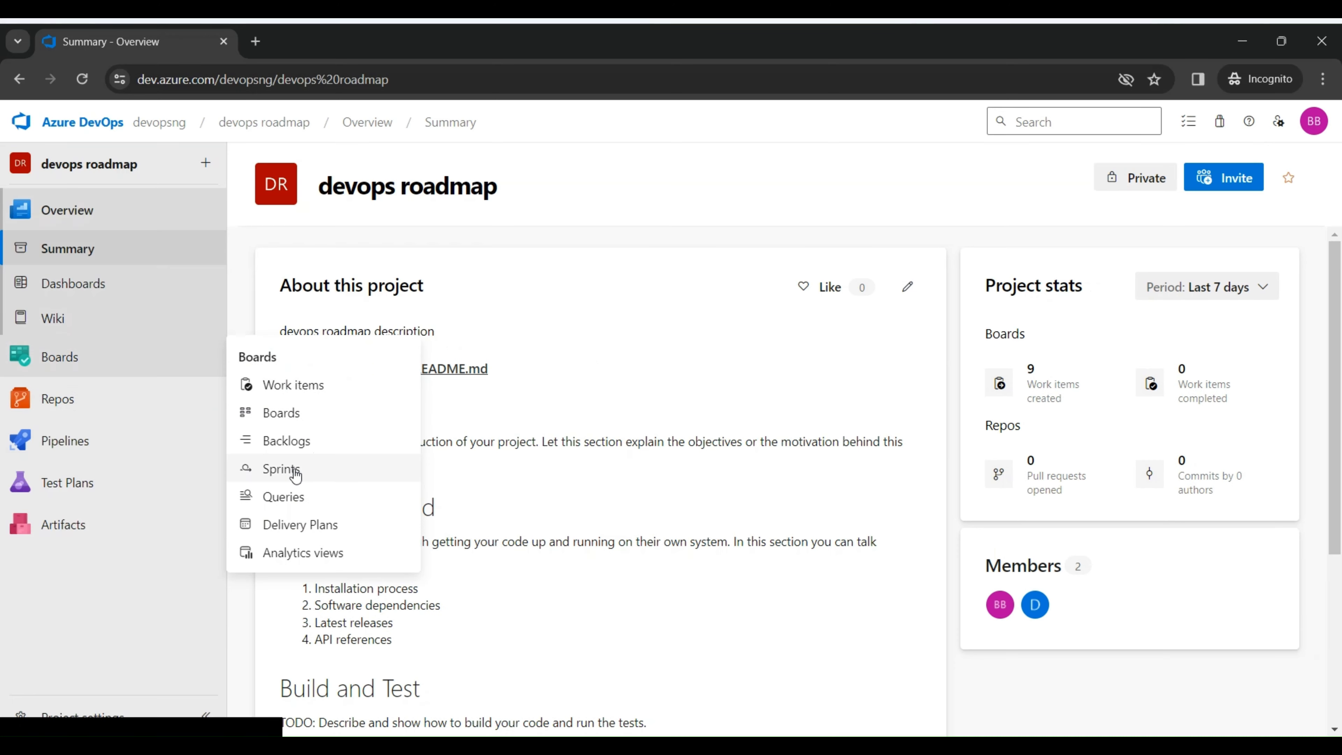
click(303, 441)
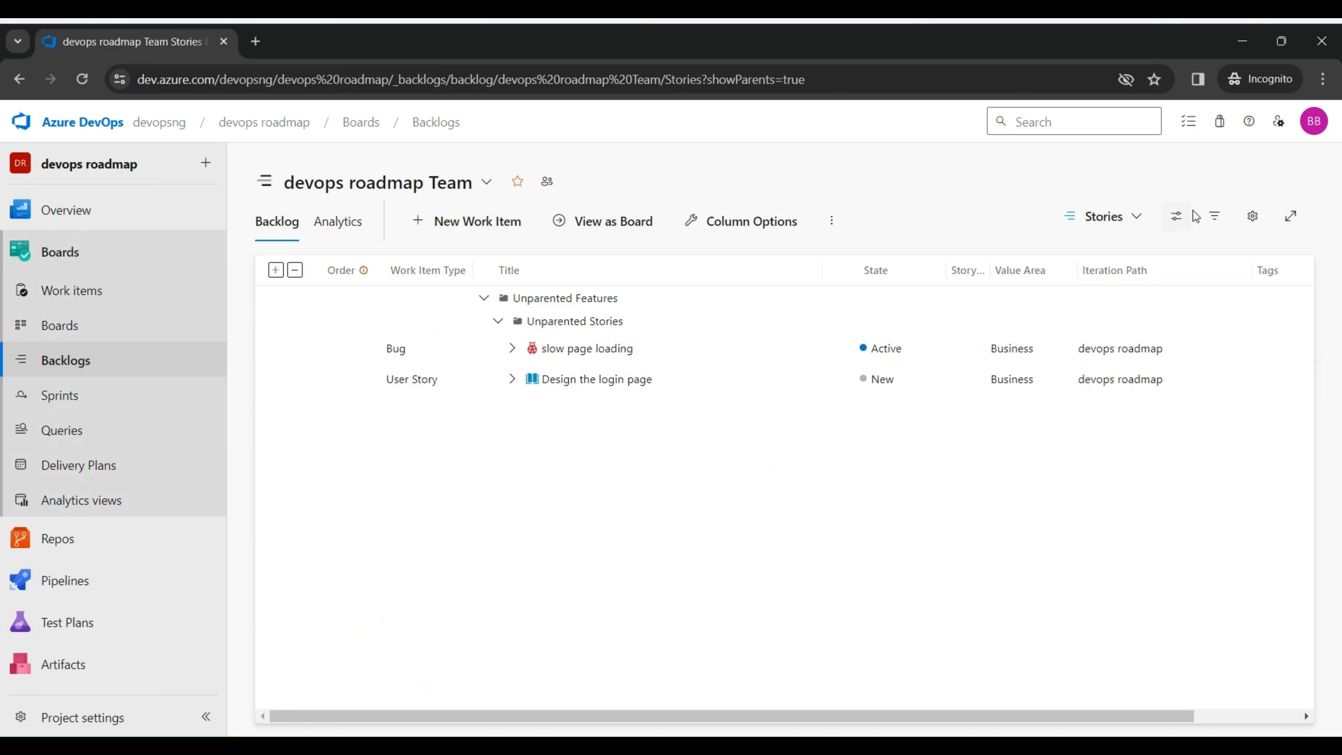
Step: Turn on the Planning side pane in the backlog view options
click(1179, 216)
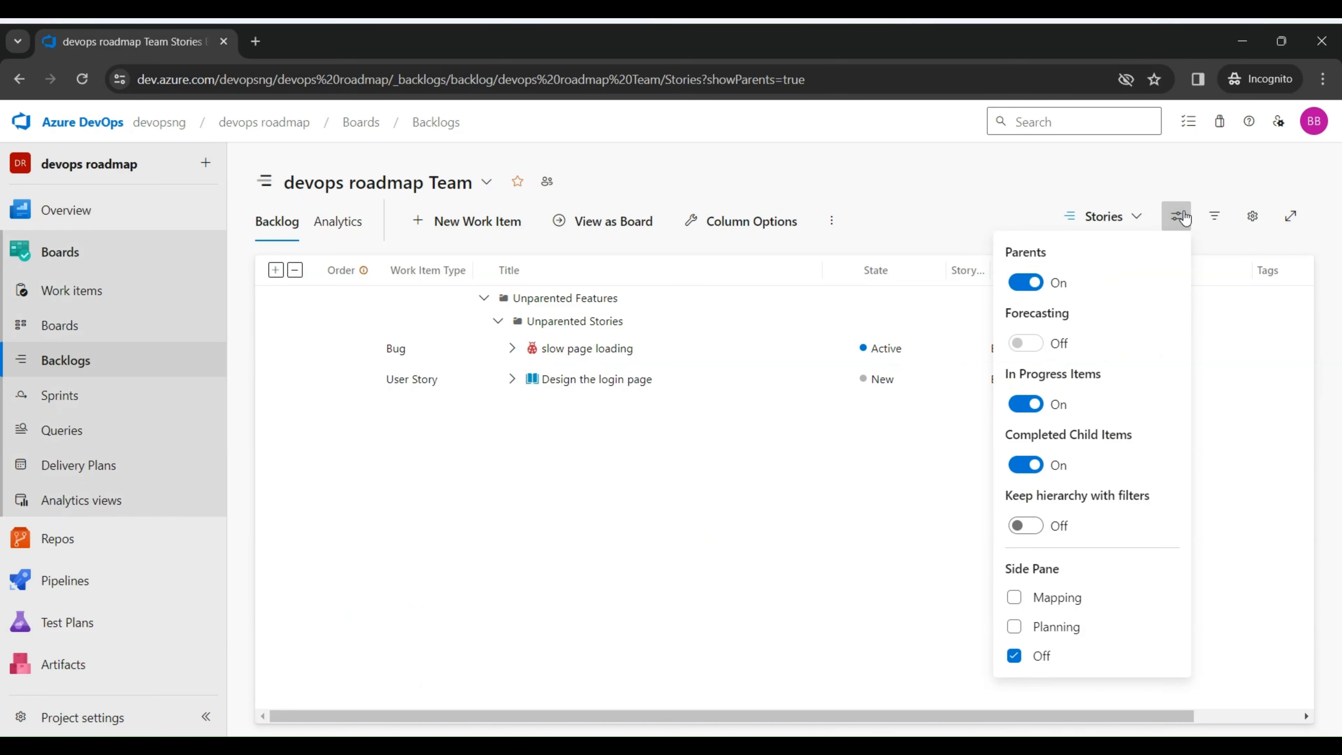
click(1032, 630)
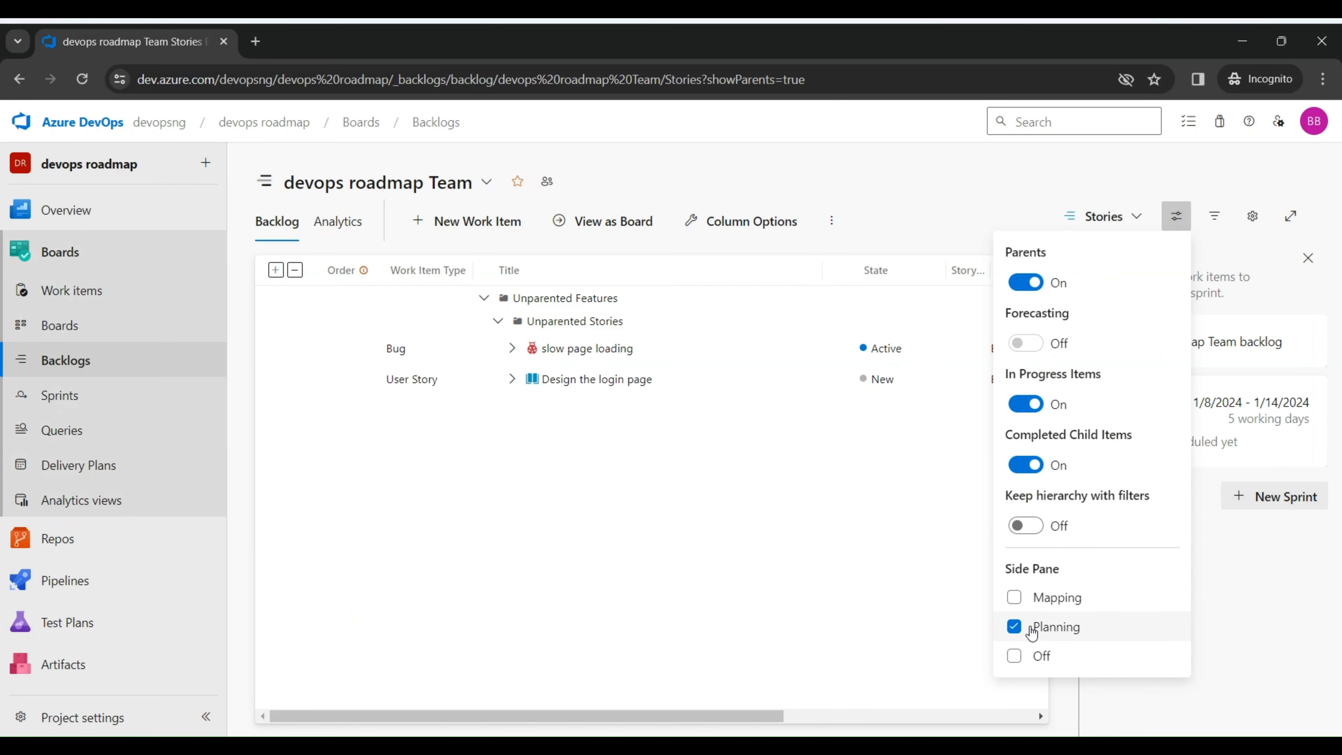
click(1239, 608)
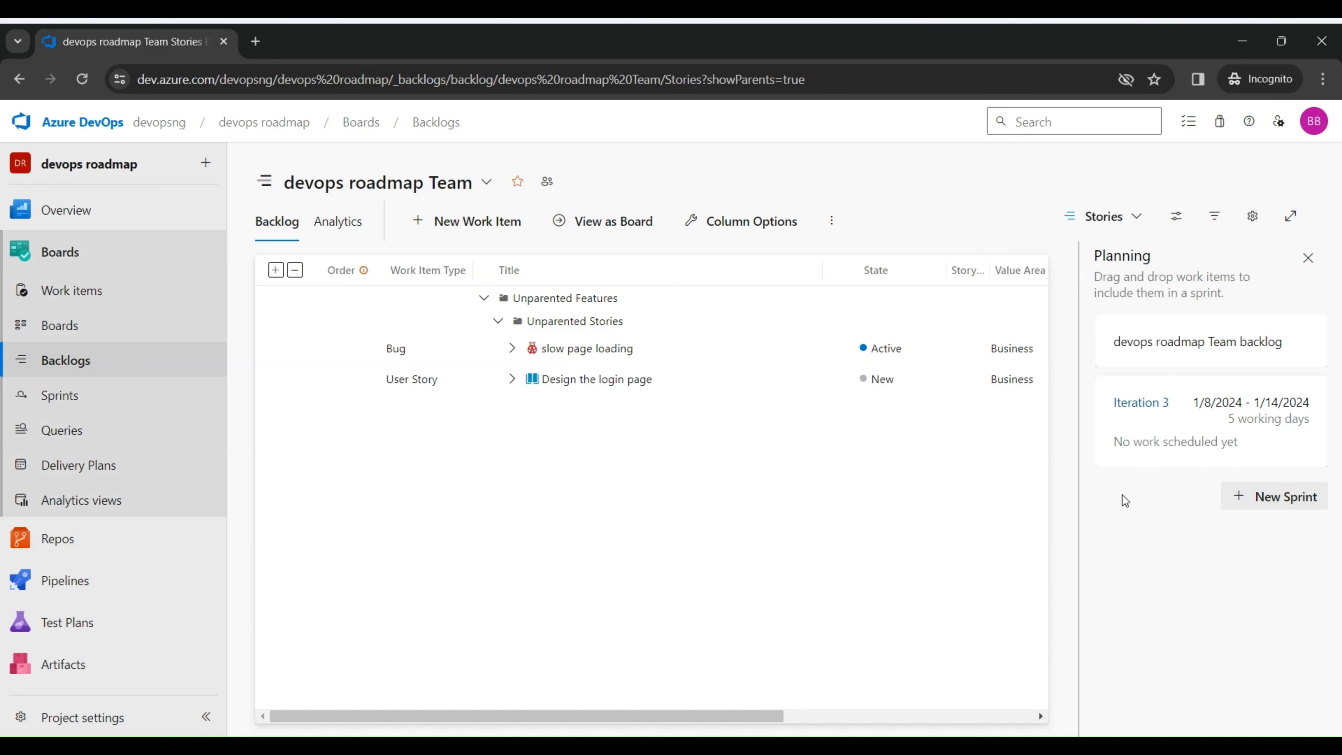
Step: Open Iteration 3's sprint backlog and taskboard, then return to the team backlog
click(1154, 403)
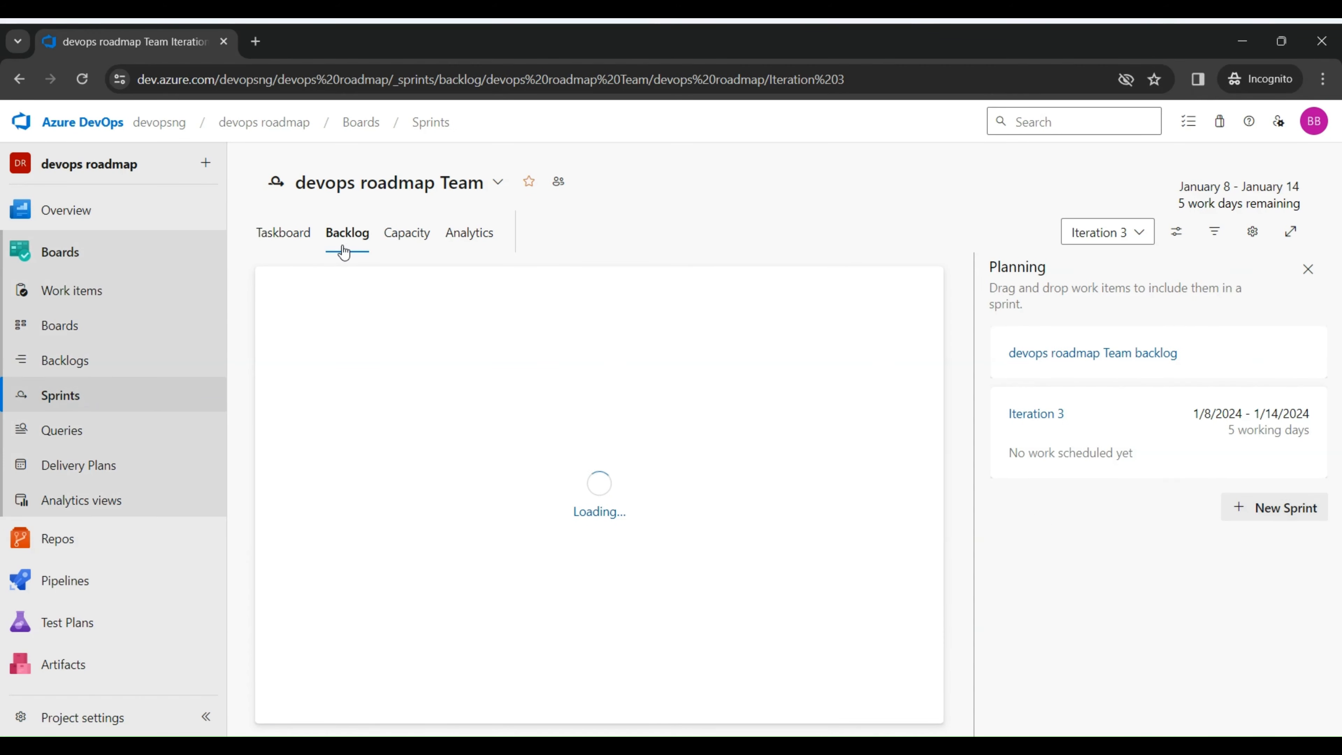
click(289, 236)
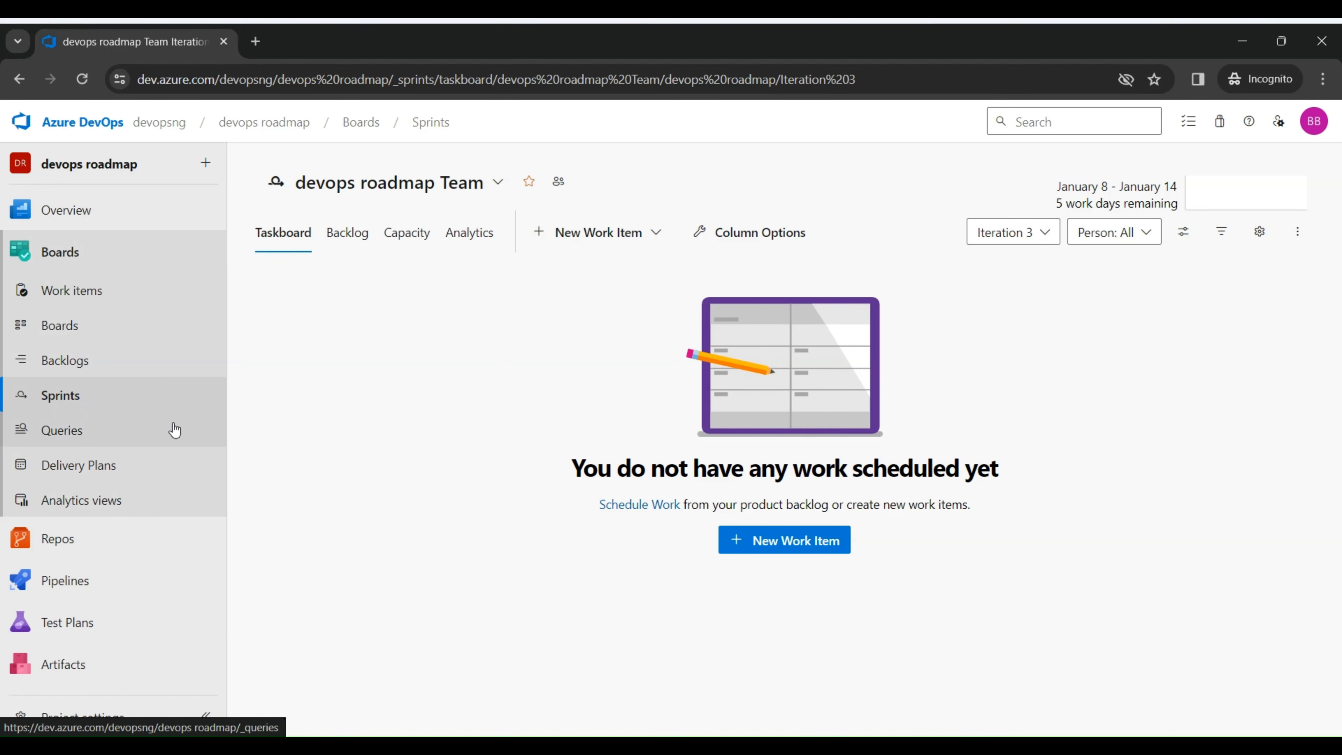
click(102, 368)
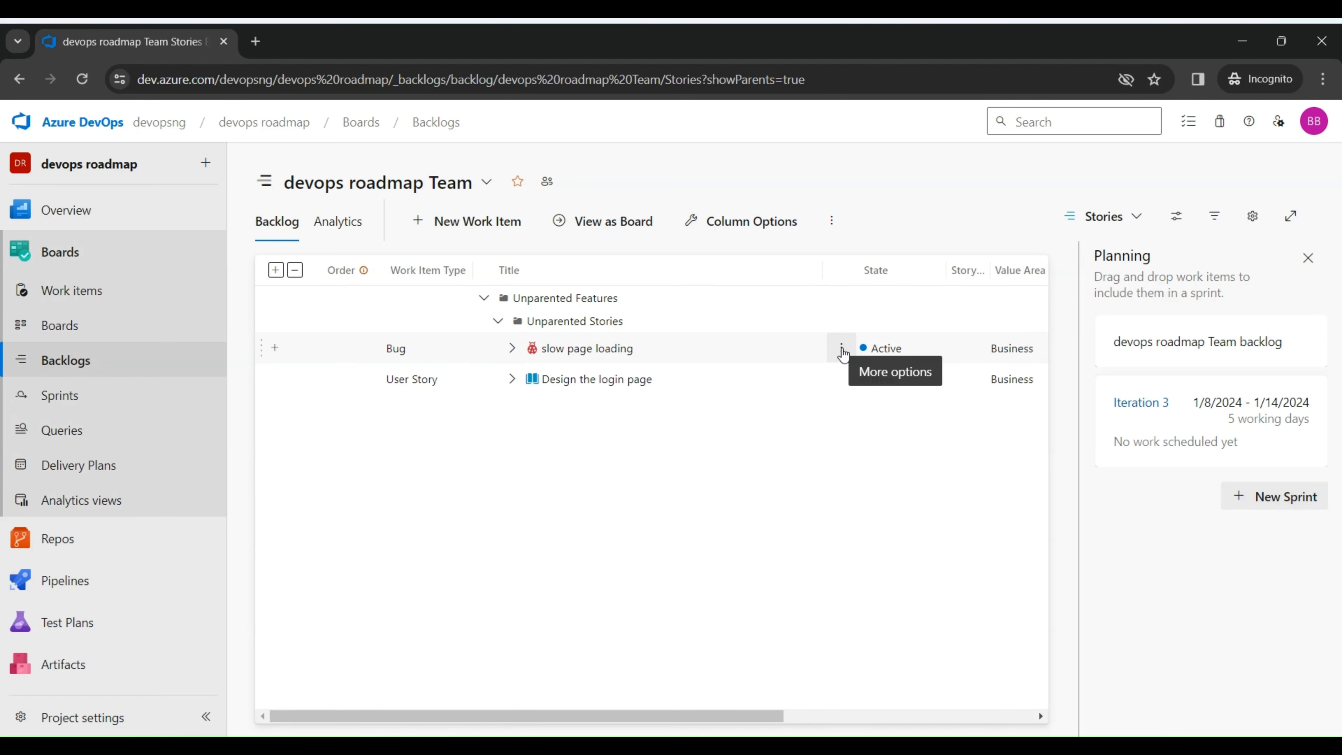
click(841, 349)
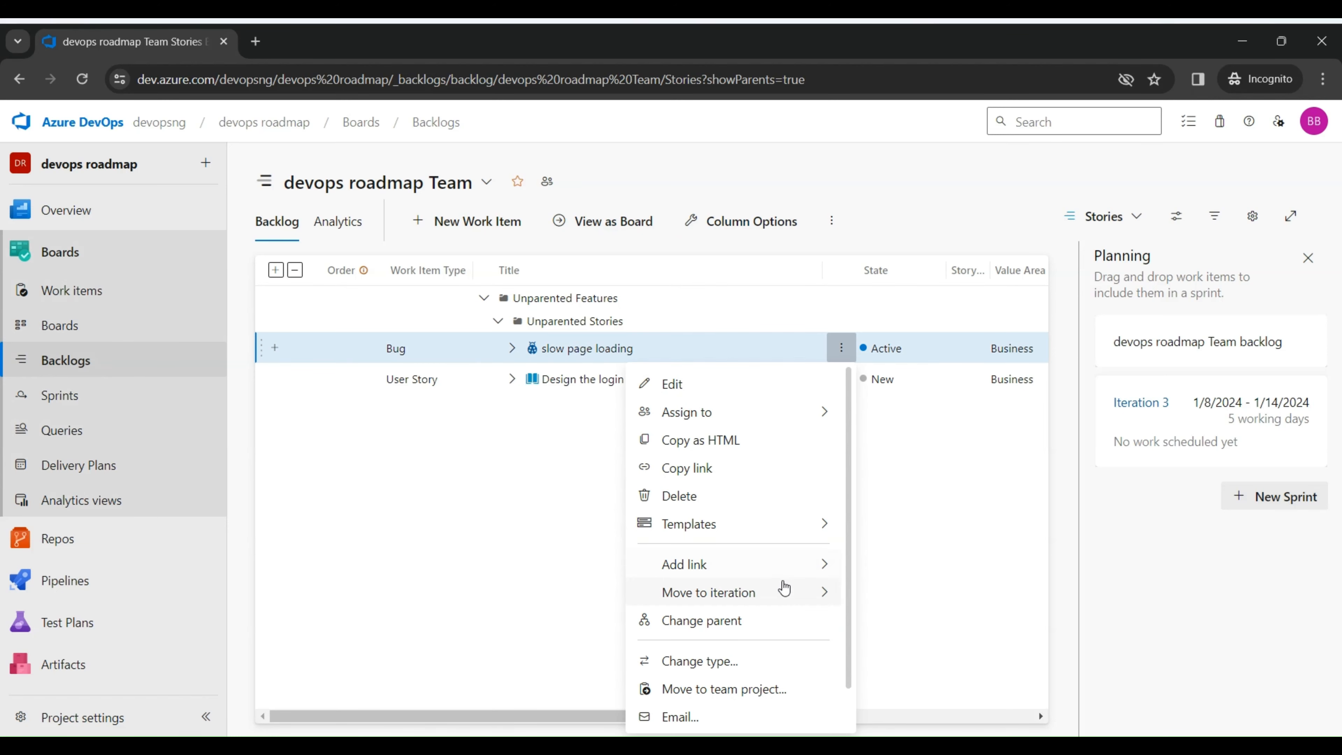
mouse_move(818, 604)
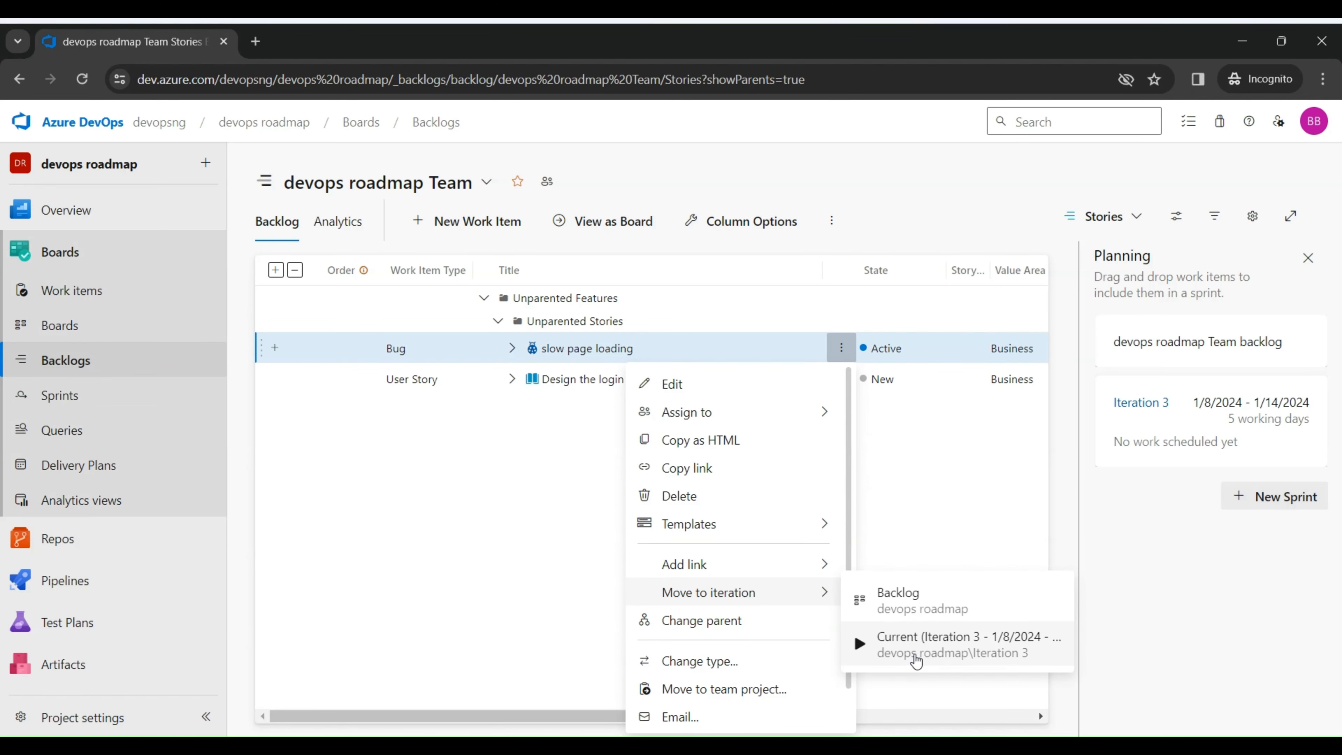
click(550, 452)
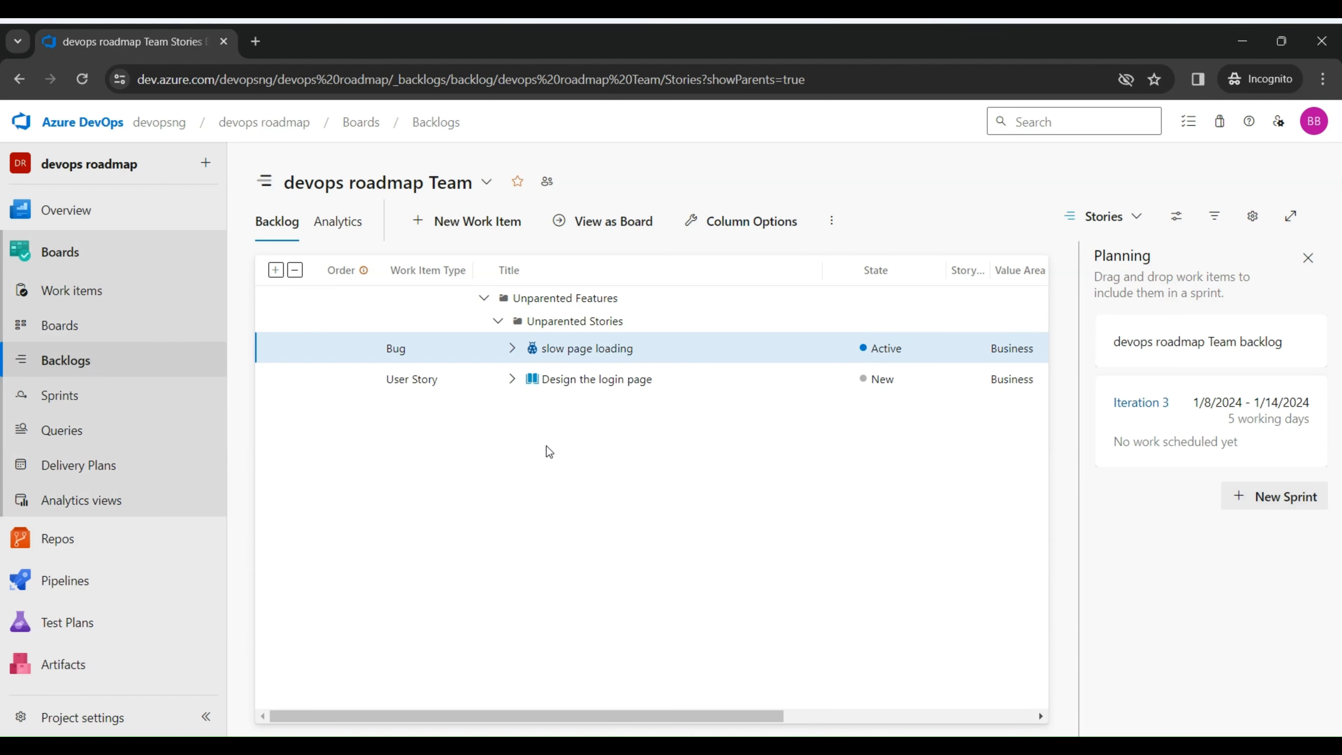
Step: Select both the slow page loading bug and the Design the login page story and move them to the current Iteration 3
middle_click(584, 383)
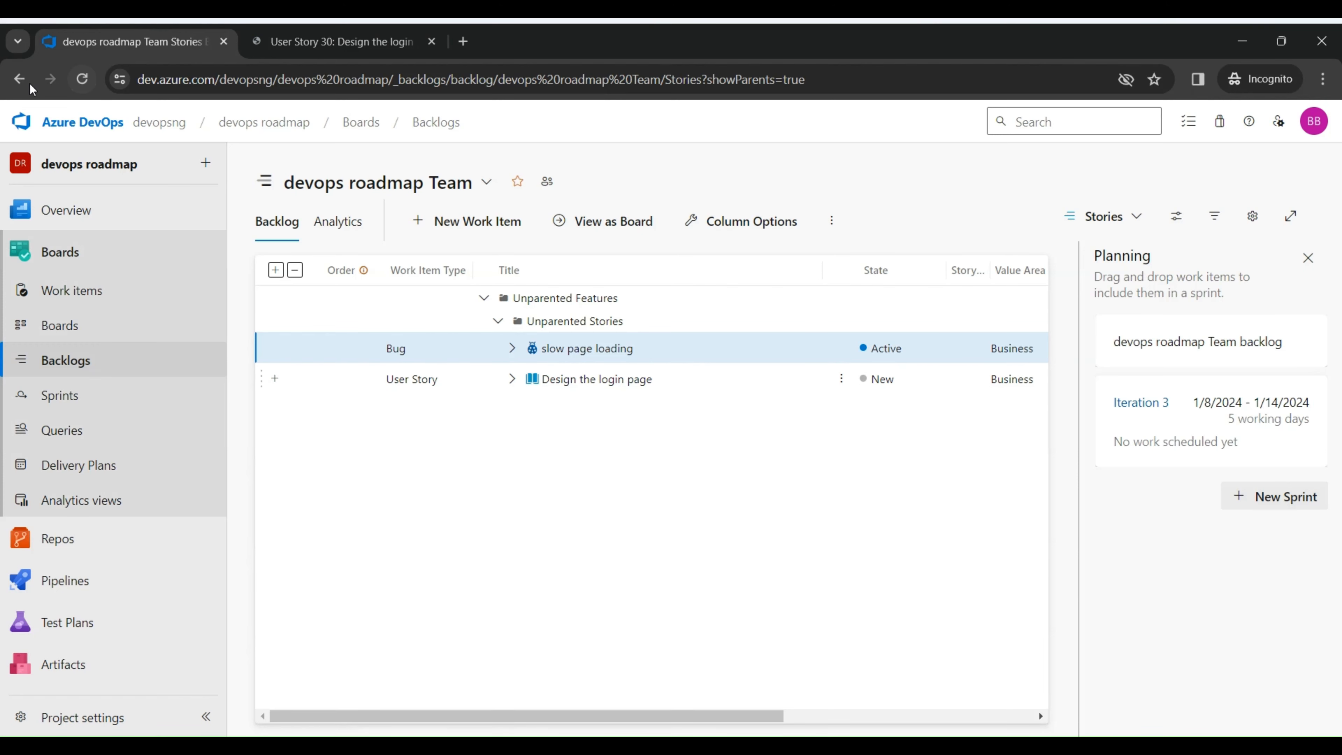
ctrl+click(708, 388)
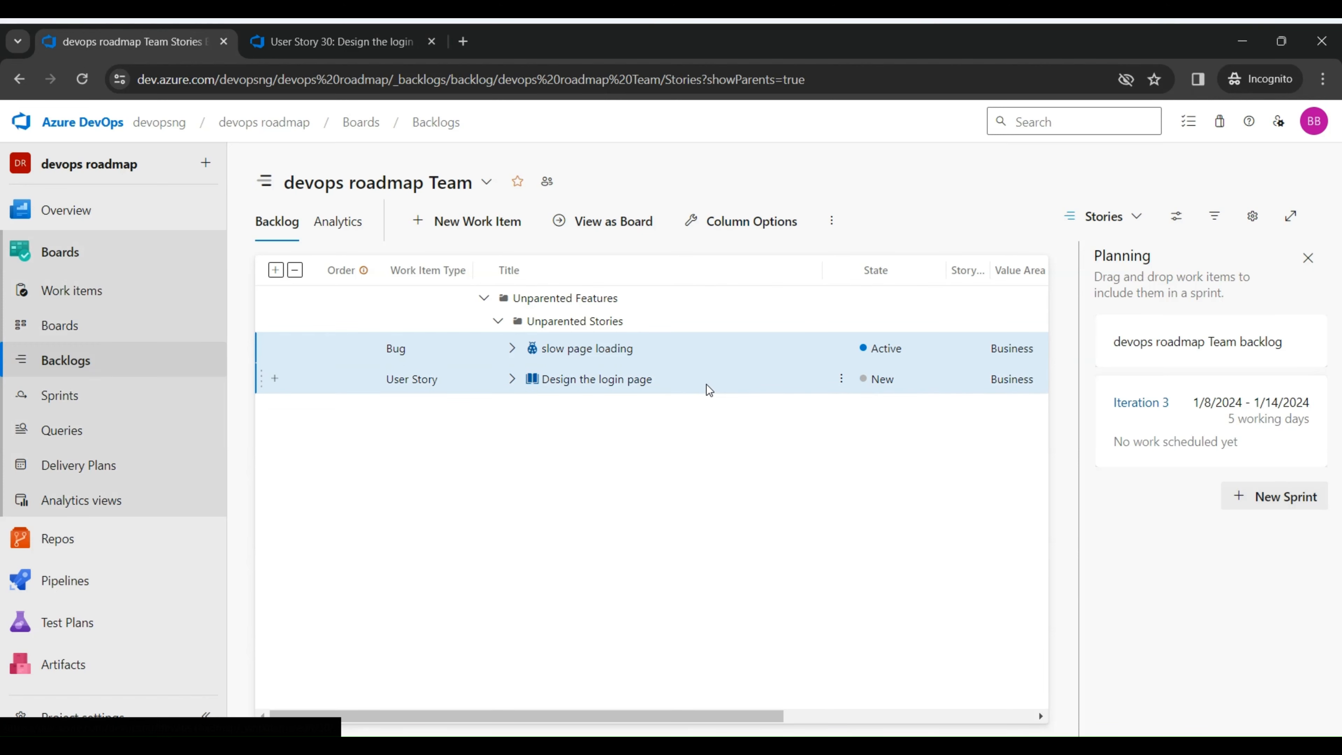
click(840, 391)
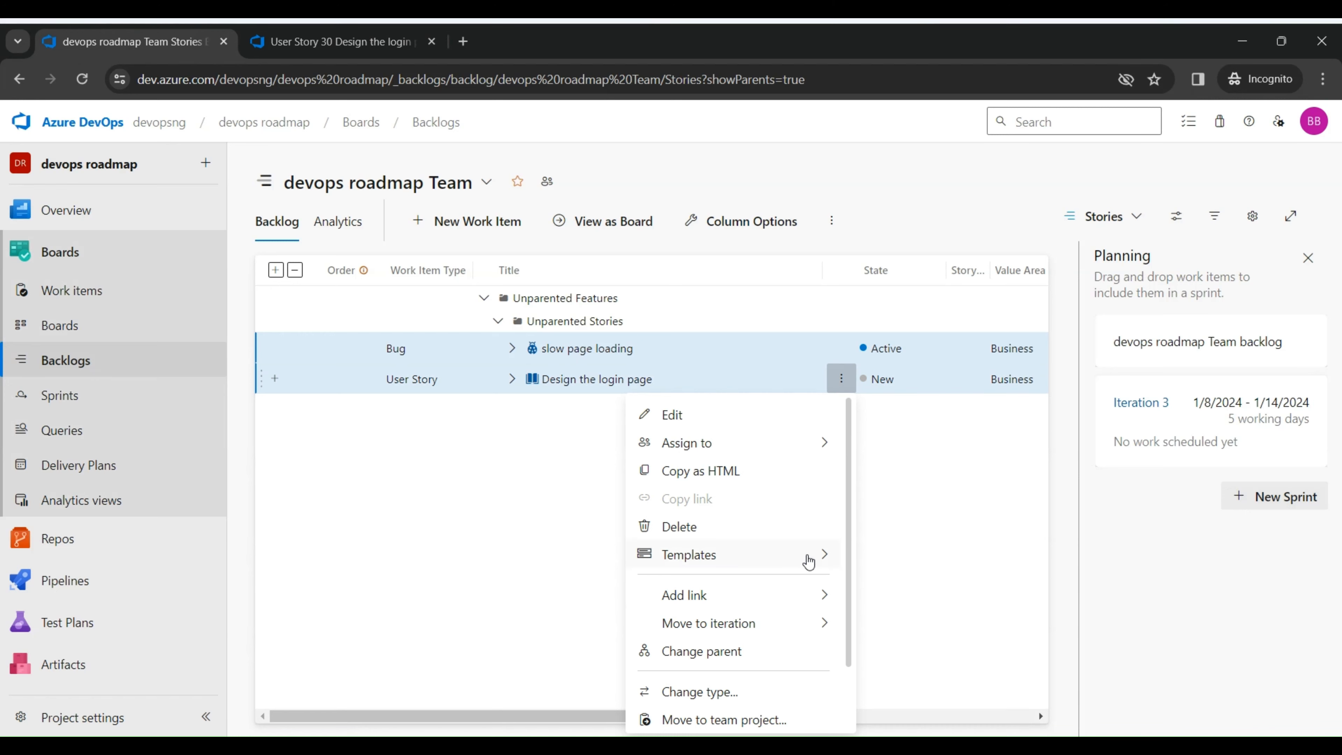
mouse_move(818, 639)
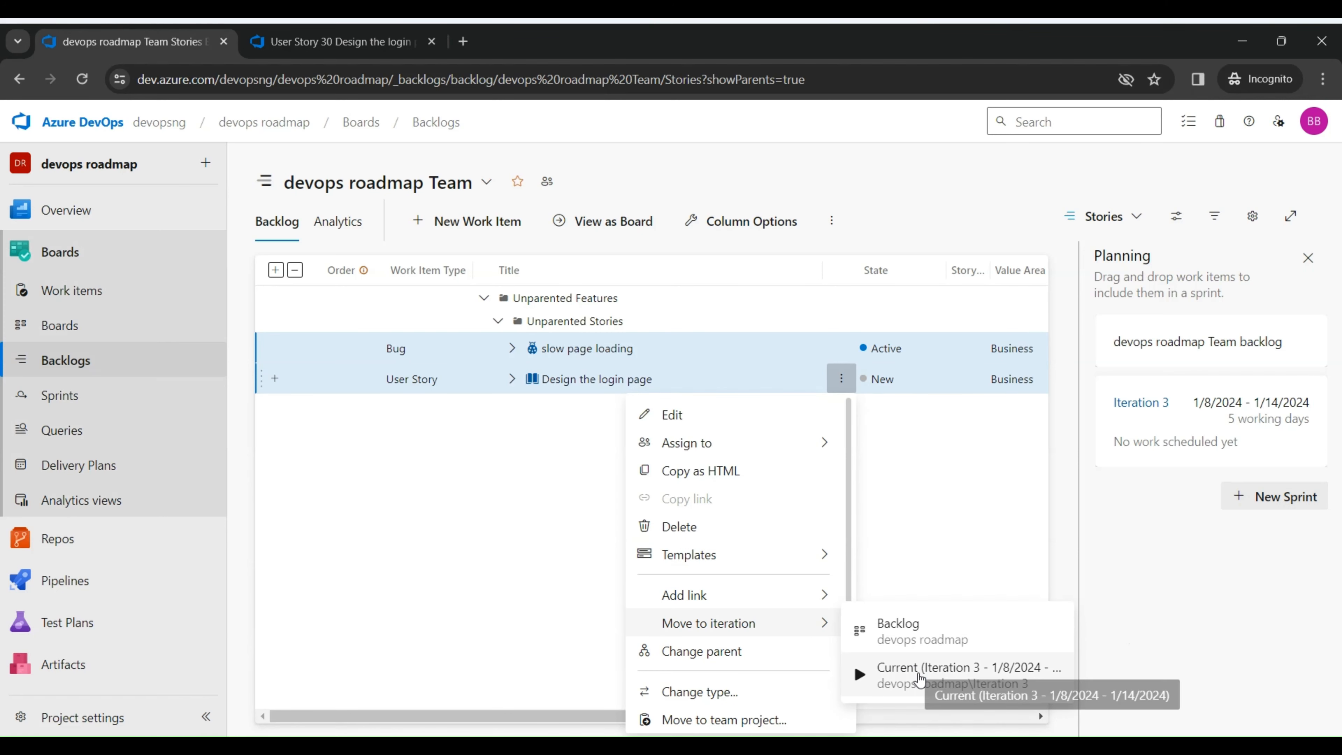
click(919, 676)
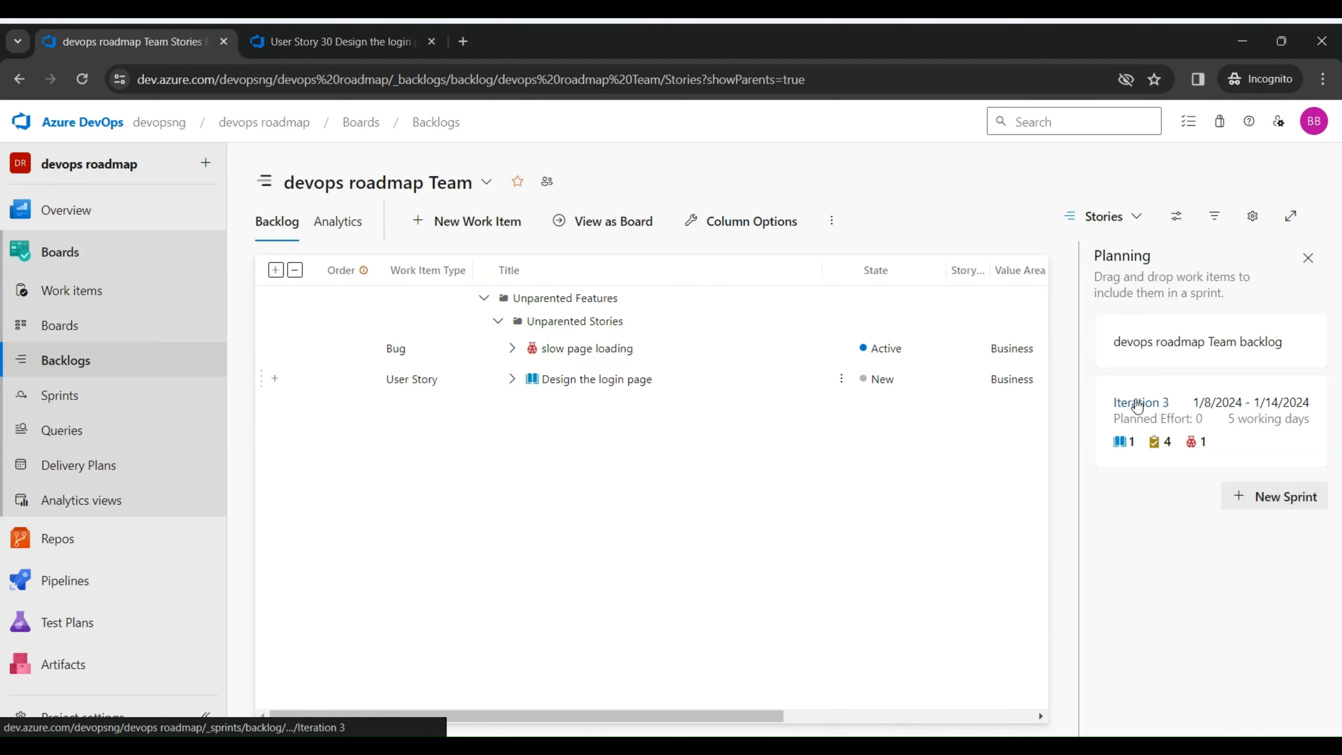
Step: On Iteration 3's taskboard, add a task named "task one" under the slow page loading bug
click(1137, 405)
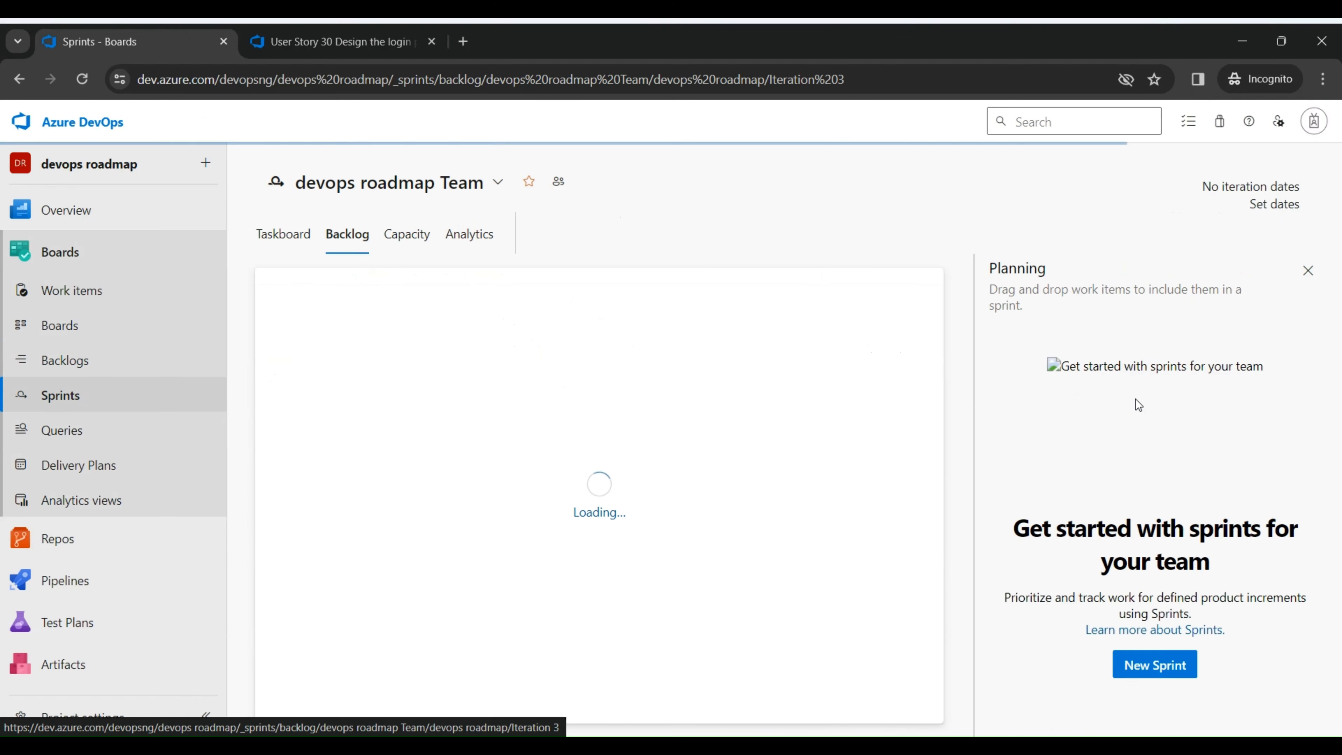
click(287, 232)
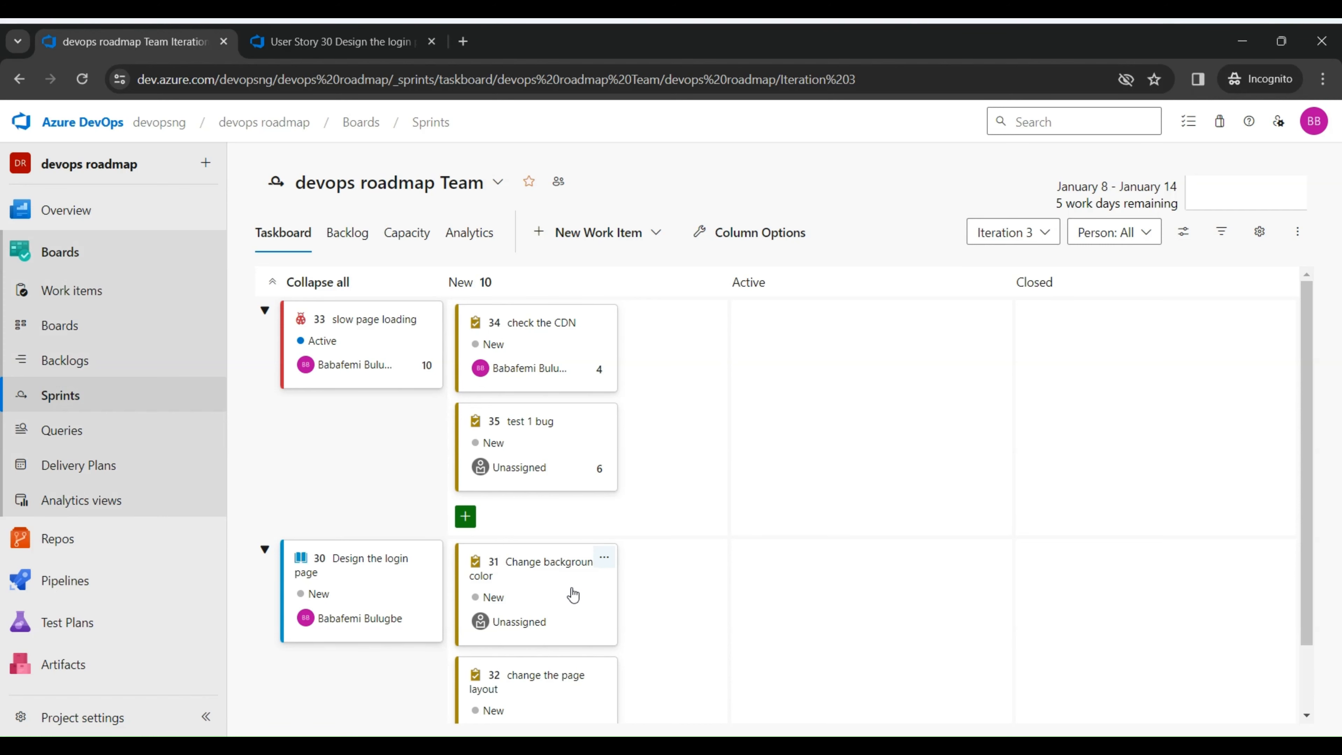
click(467, 517)
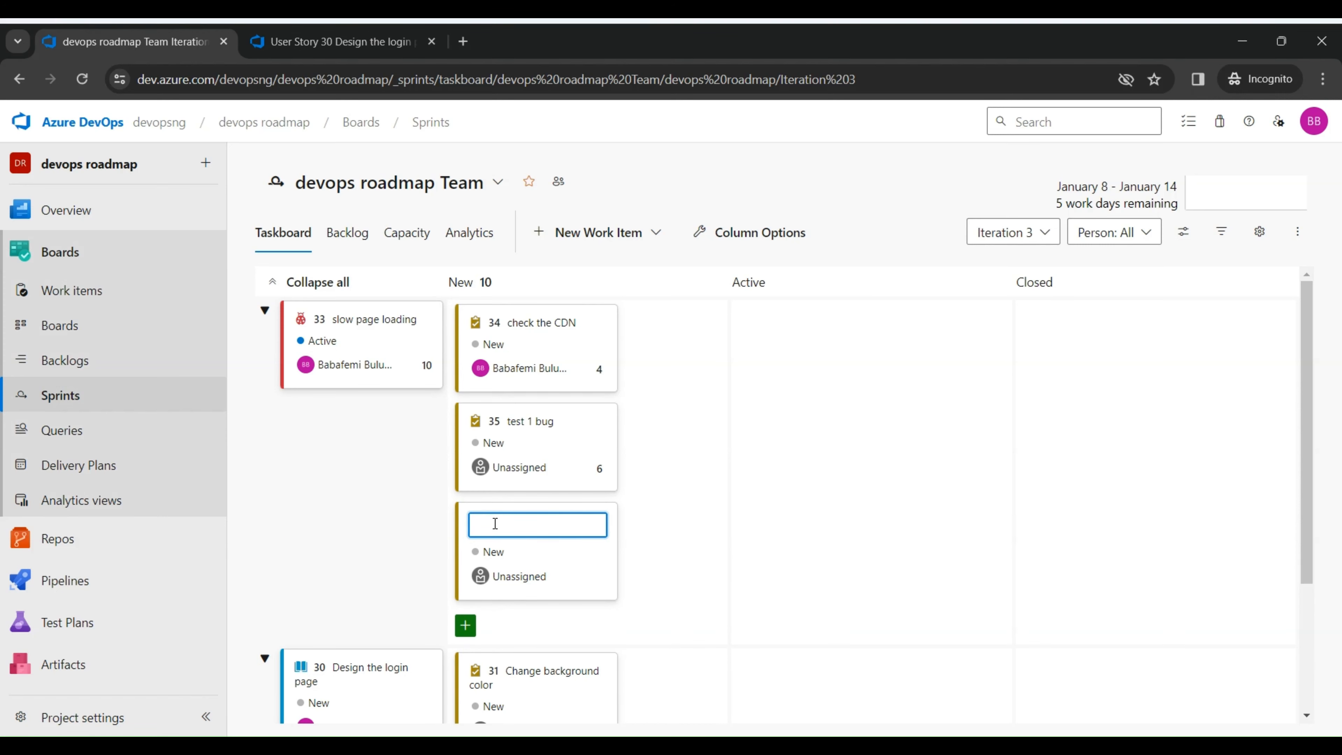
text(task onr)
key(BackSpace)
text(e)
click(687, 574)
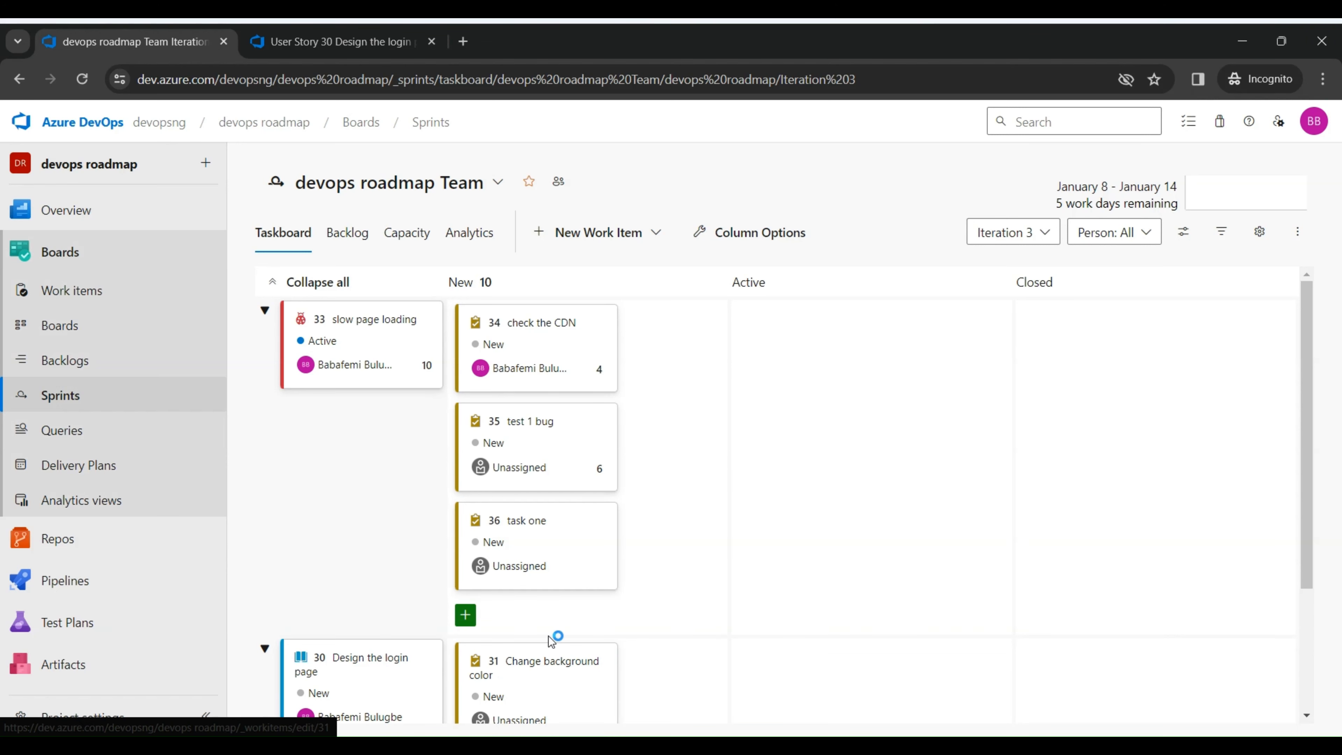
Step: Create a new User Story on the taskboard titled "user story sprint 3"
click(607, 231)
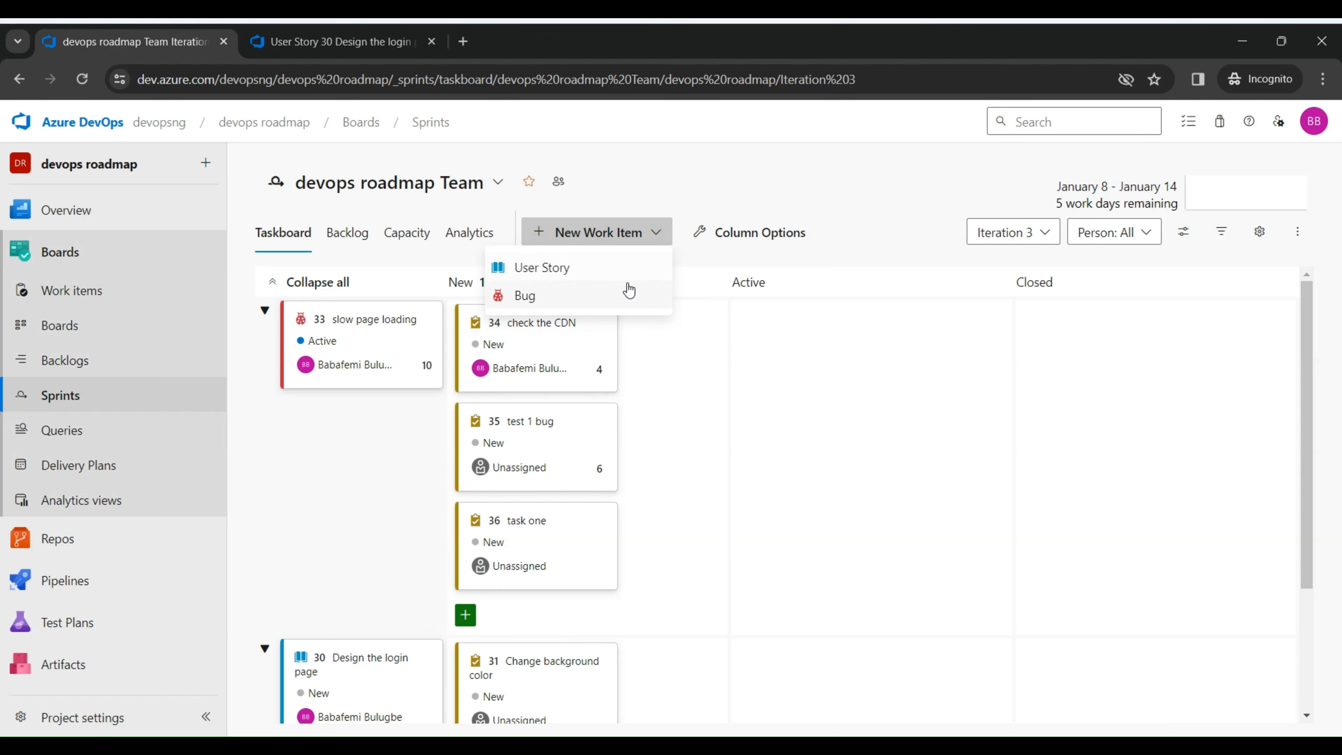
click(602, 278)
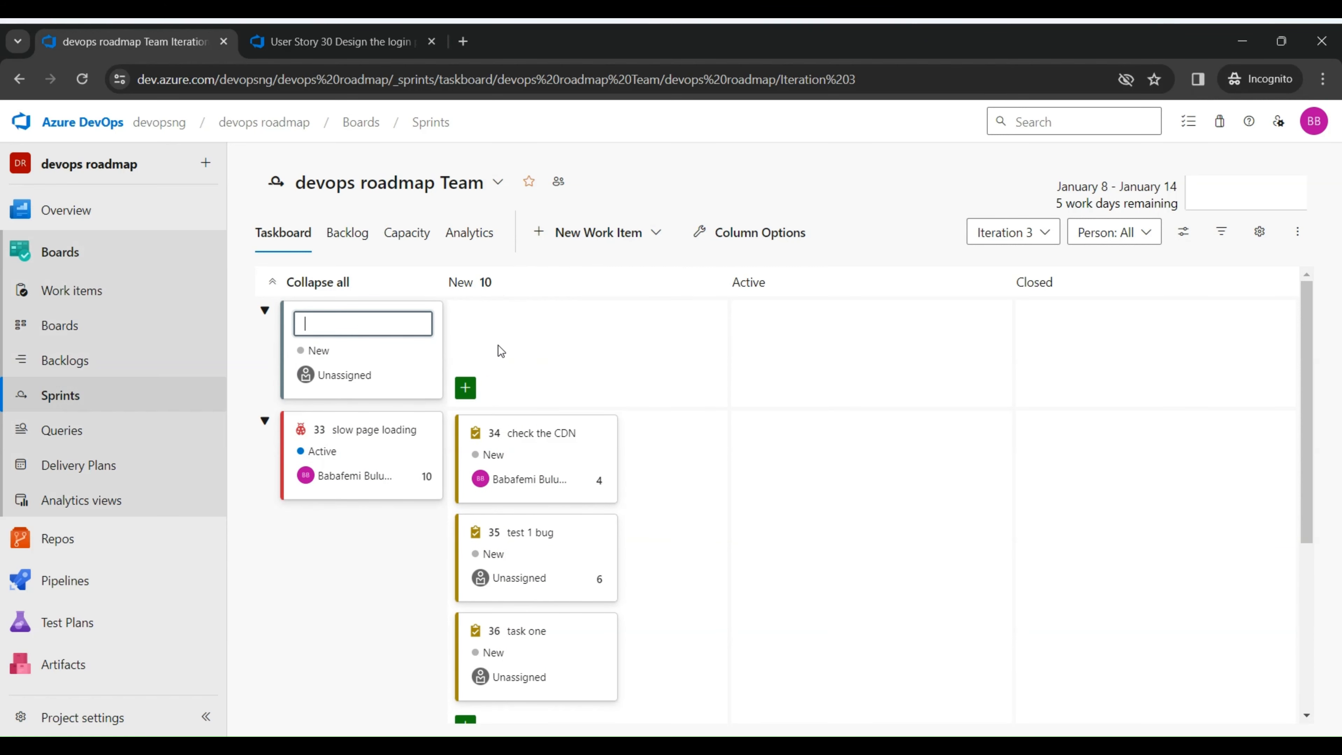
text(user story sprint 3)
key(Return)
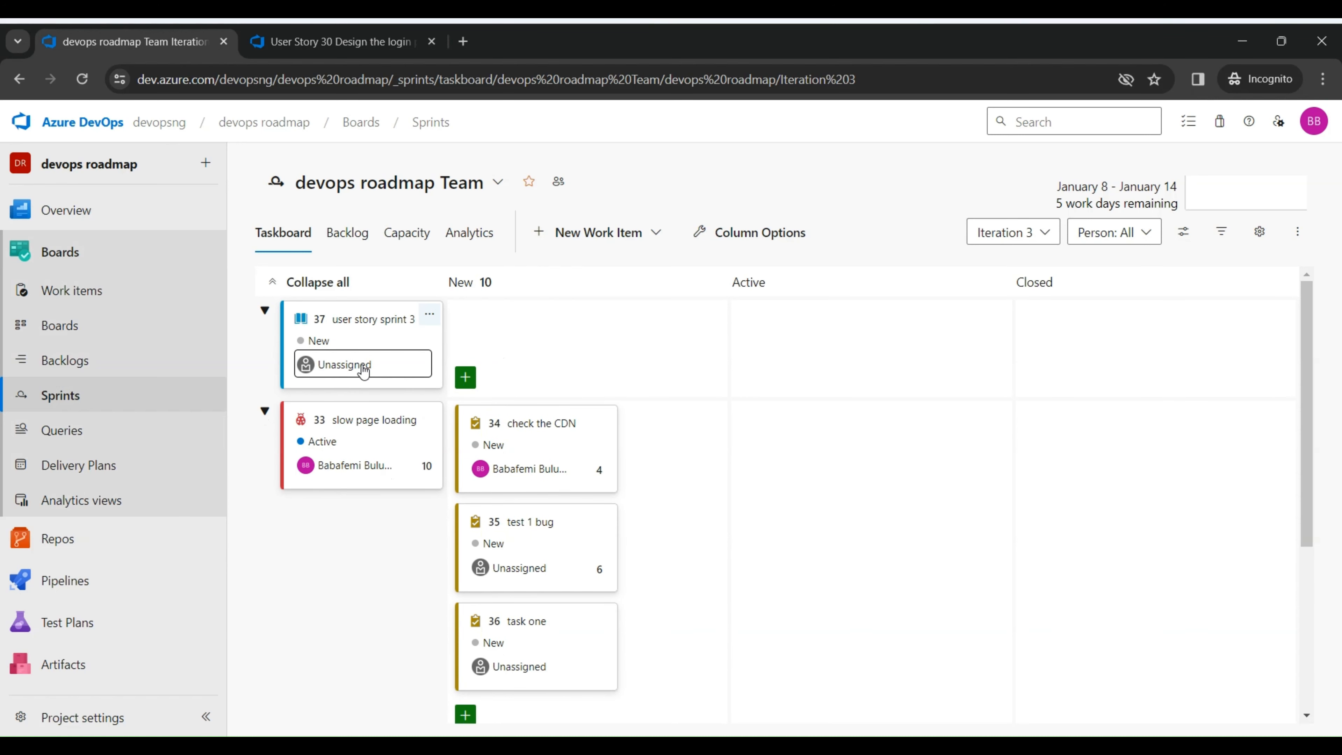
Step: Add a task named "task two" under the user story sprint 3 item
click(465, 377)
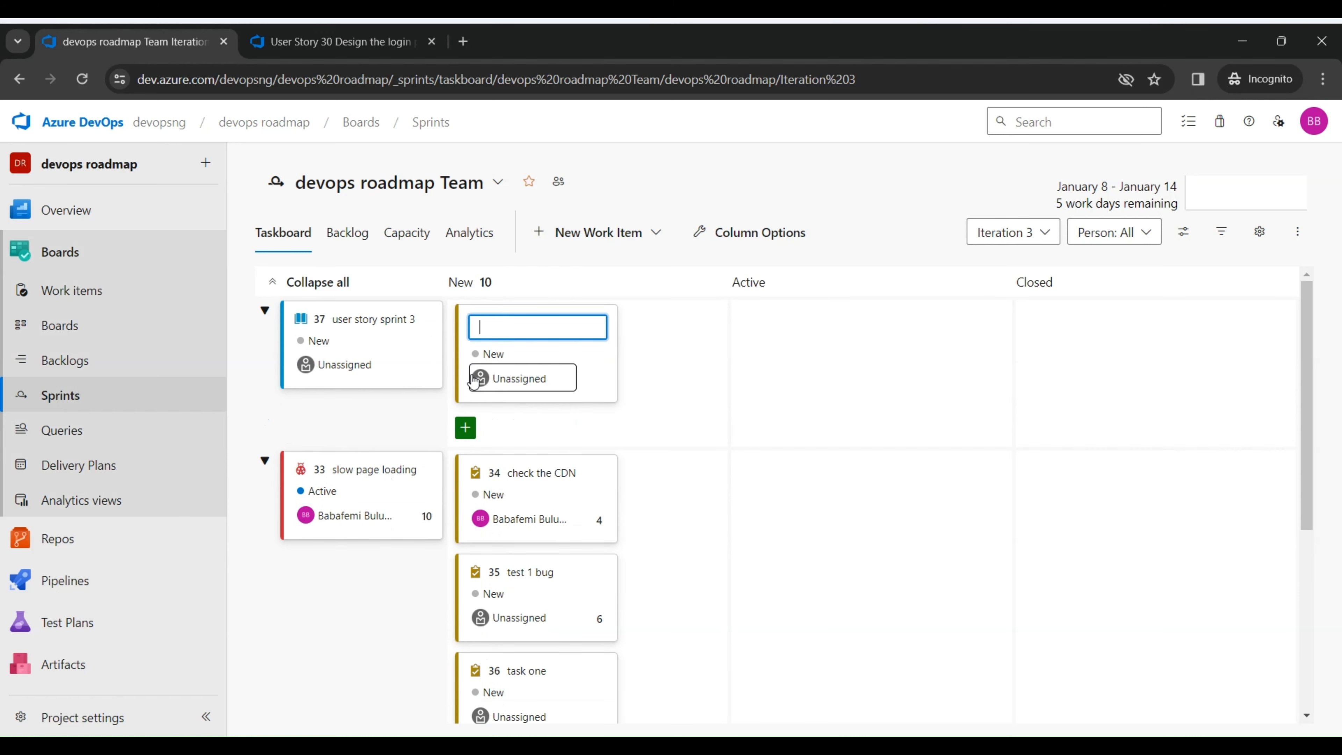
text(tas)
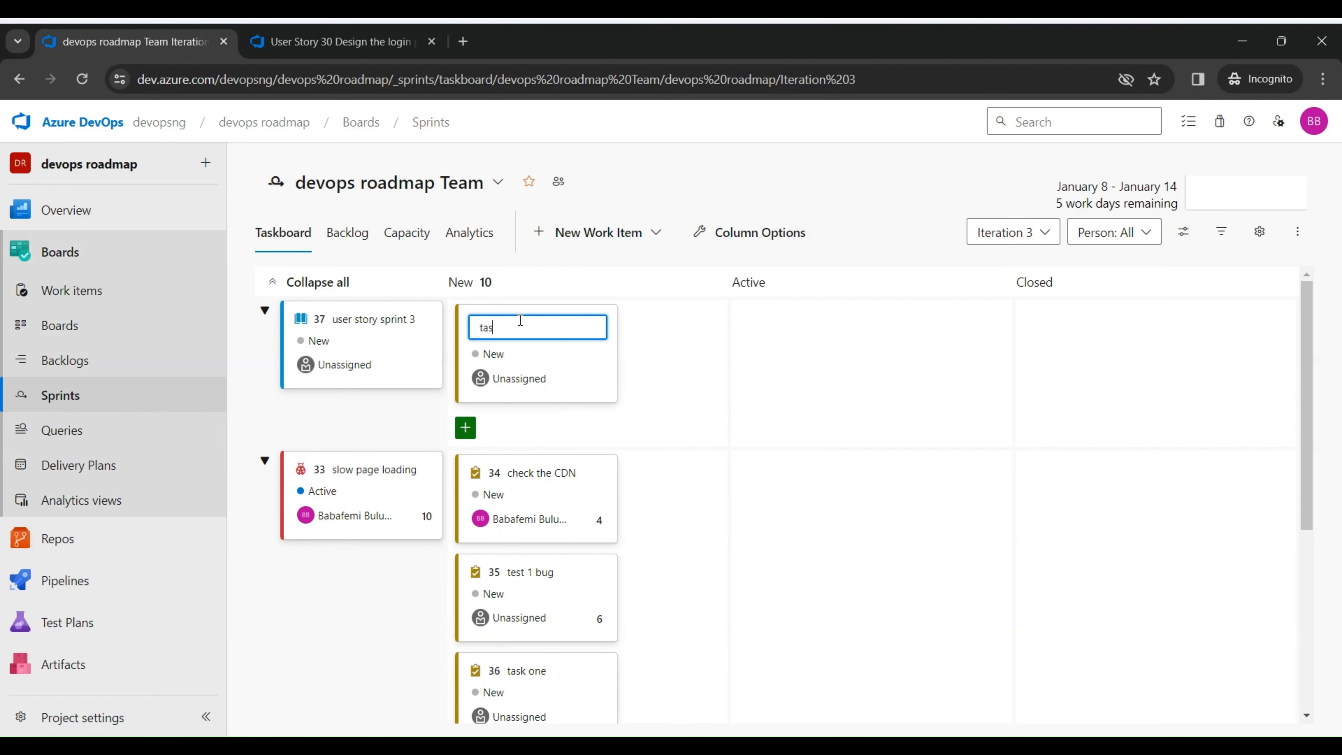
text(l)
key(BackSpace)
text(k two)
key(Return)
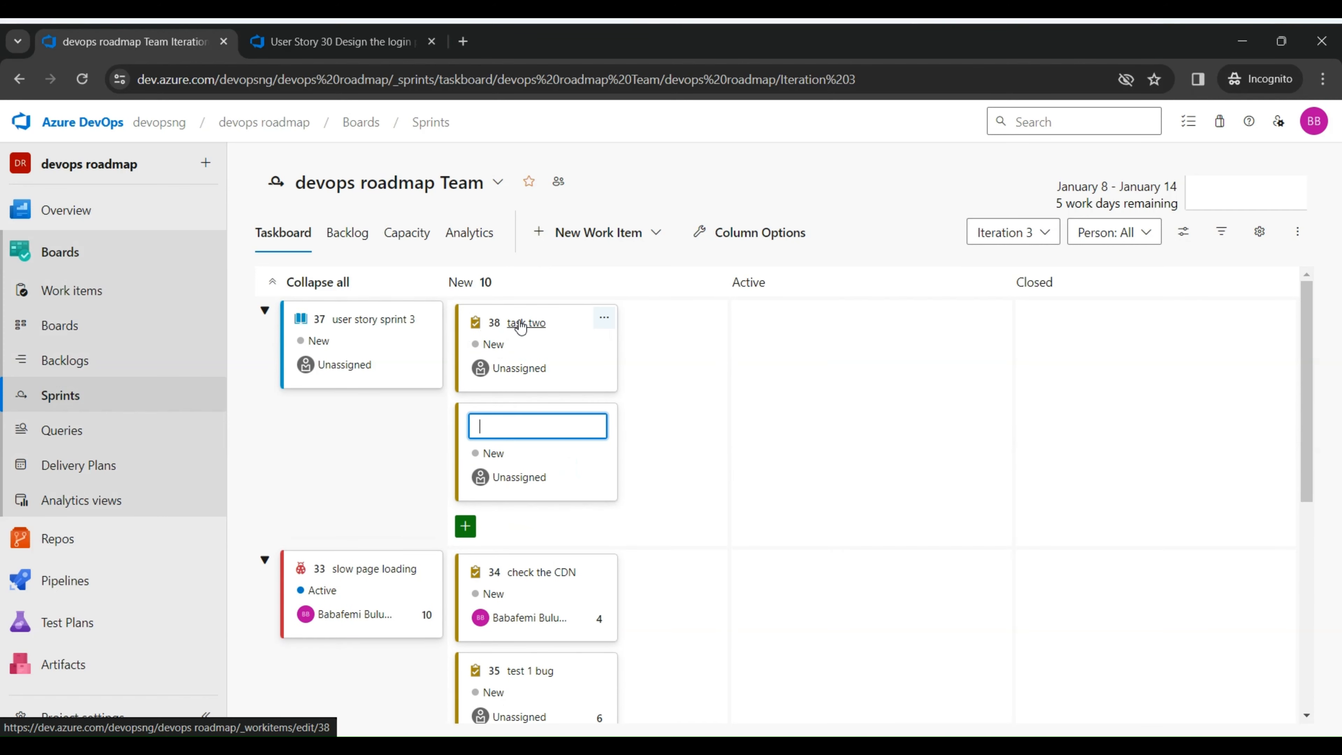
click(662, 472)
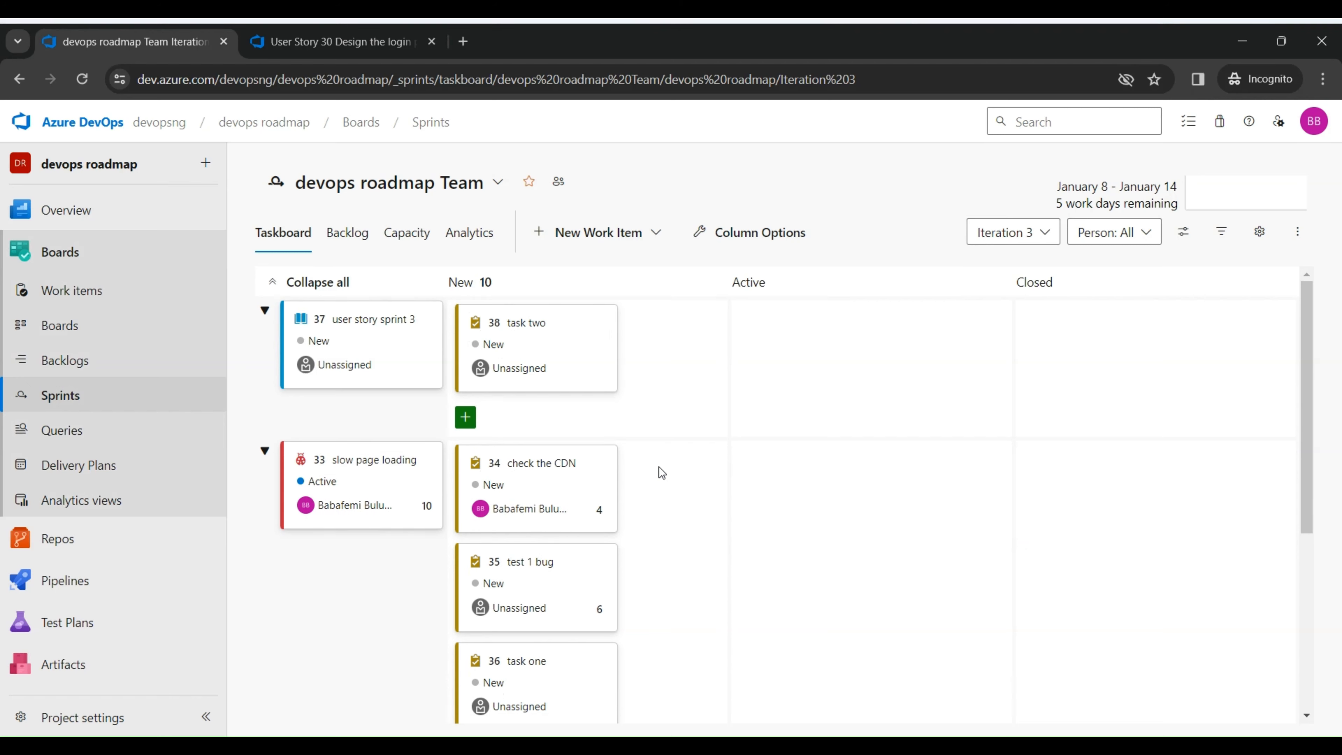
Step: Drag the check the CDN task into the Active column
mouse_move(596, 398)
drag(553, 489, 845, 484)
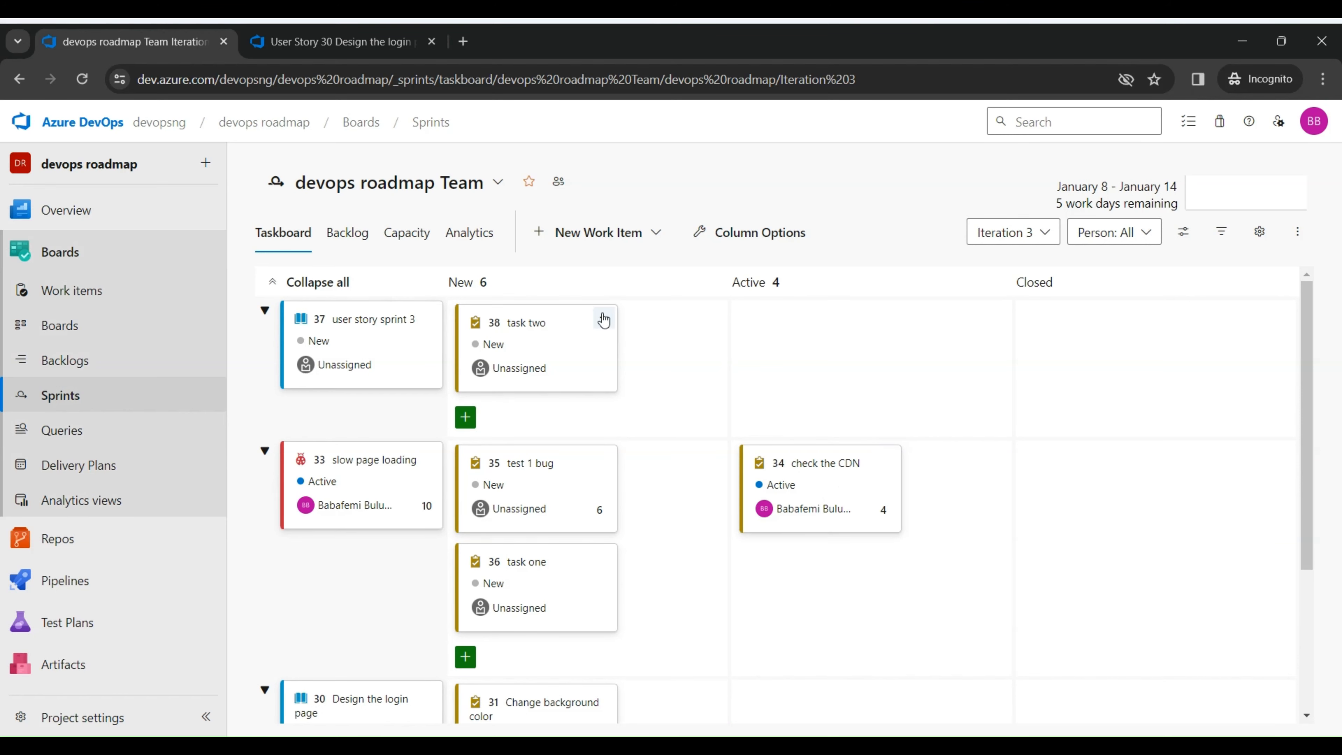
Step: Try to add a user to Iteration 3's capacity
click(392, 243)
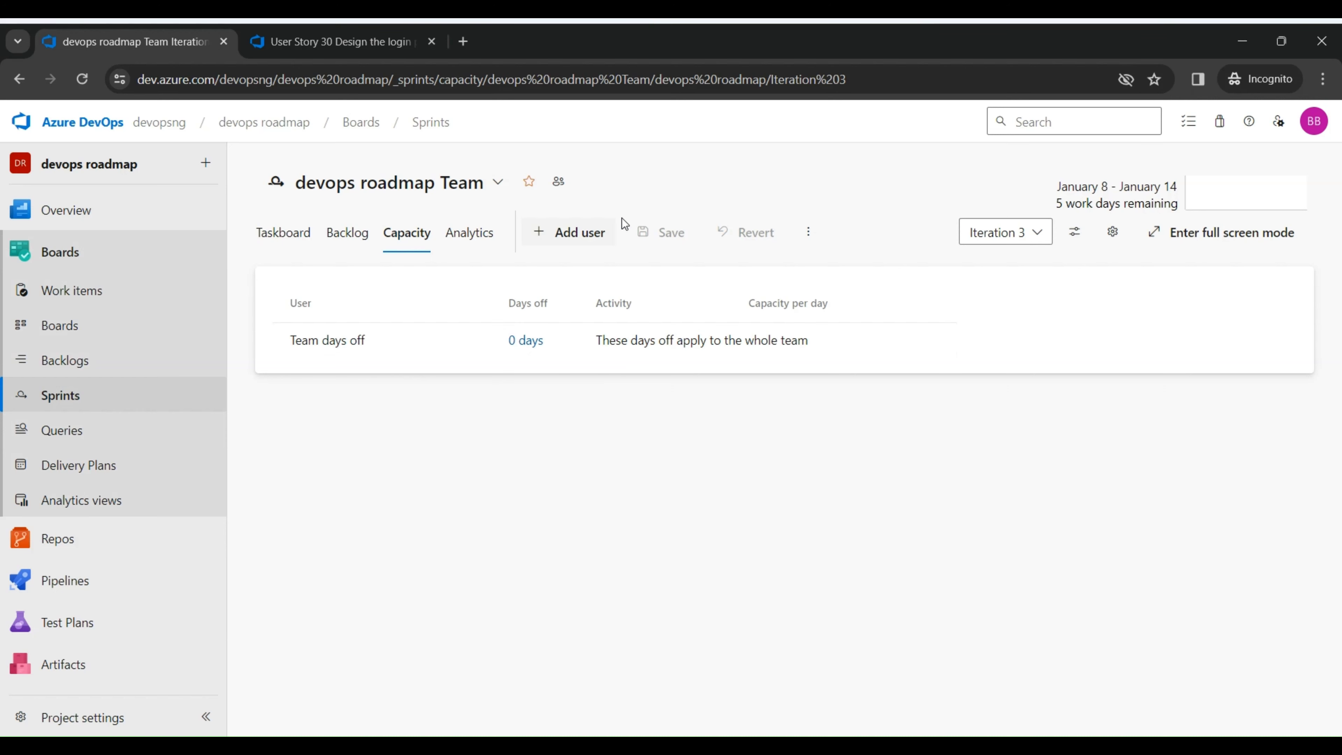
click(599, 233)
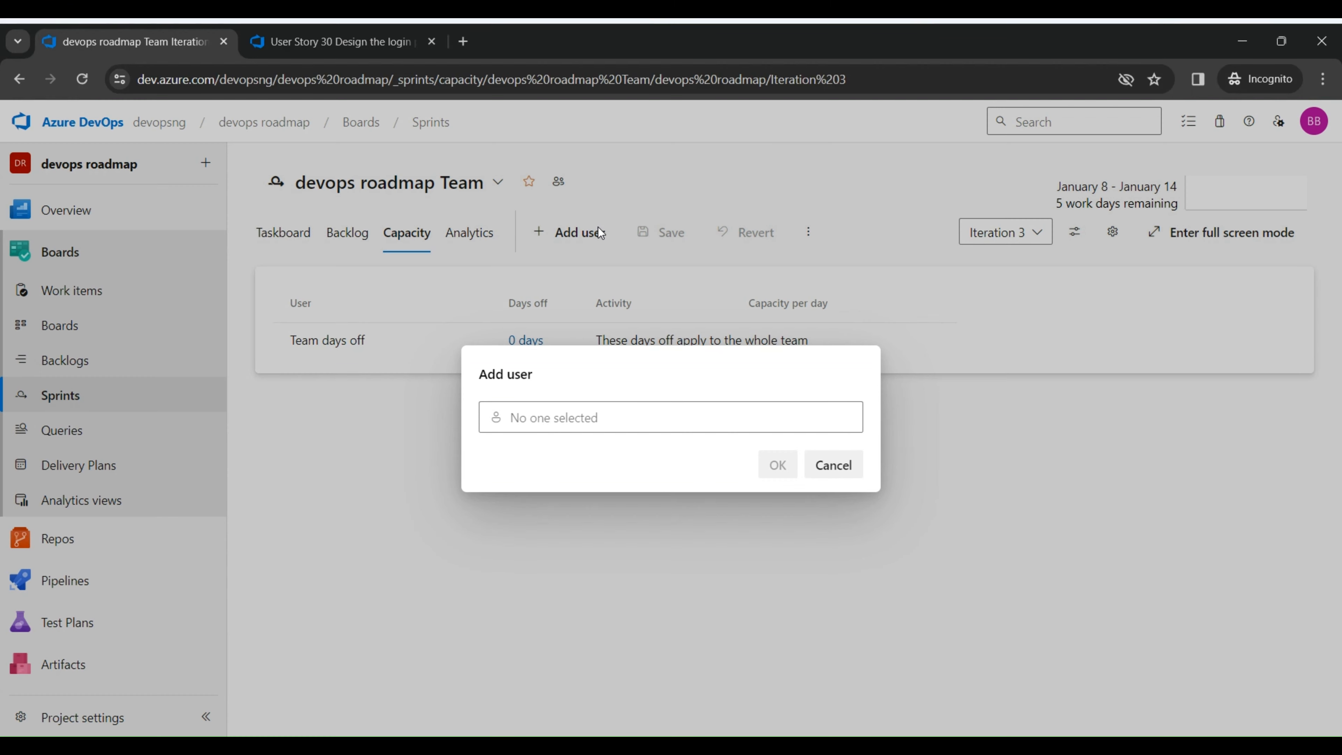
click(561, 409)
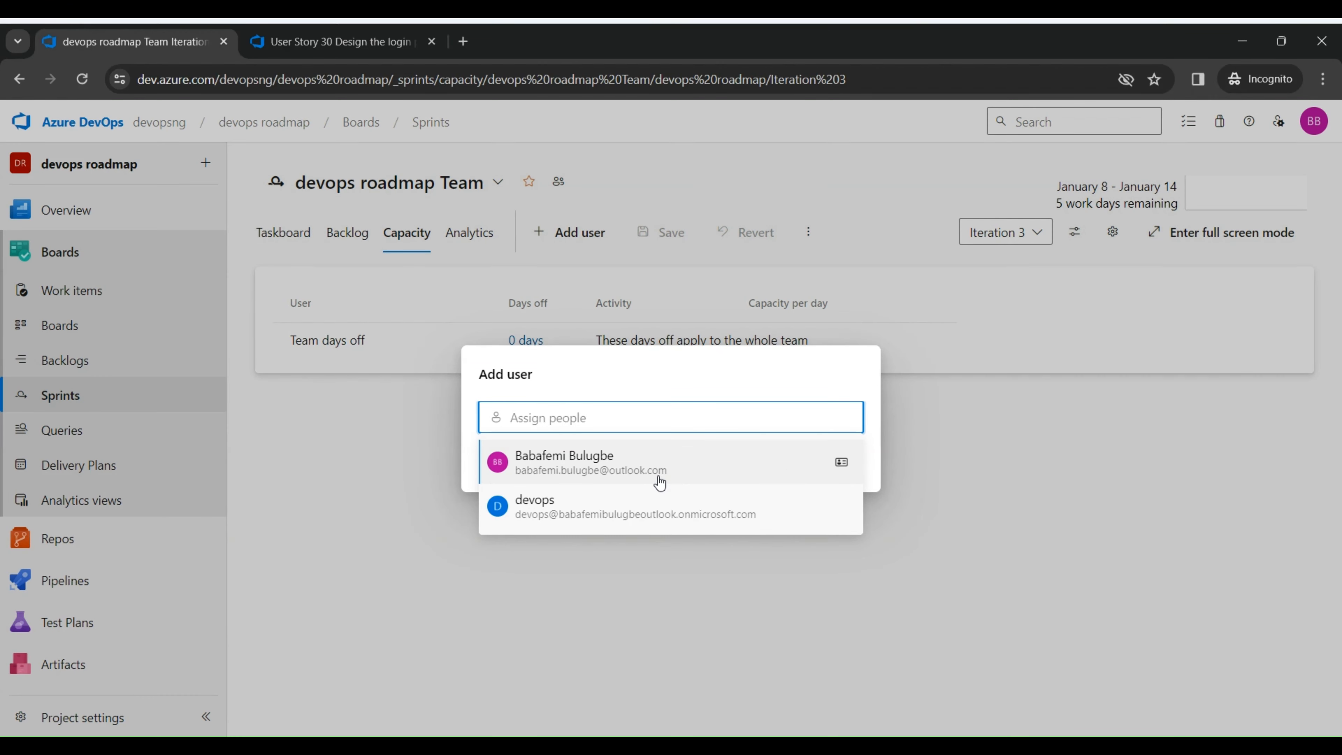
click(702, 560)
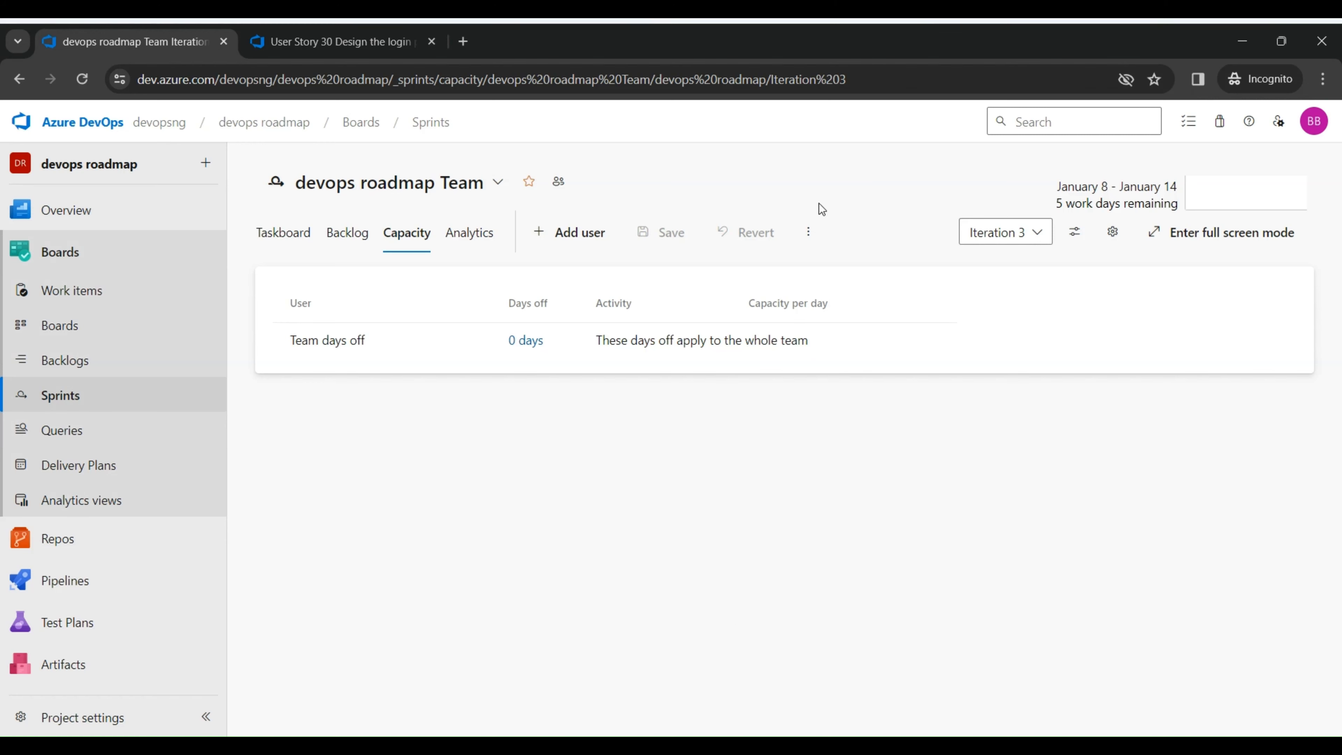
Step: Add all team members to Iteration 3's capacity and give the listed member Development activity with 6 capacity per day
click(809, 231)
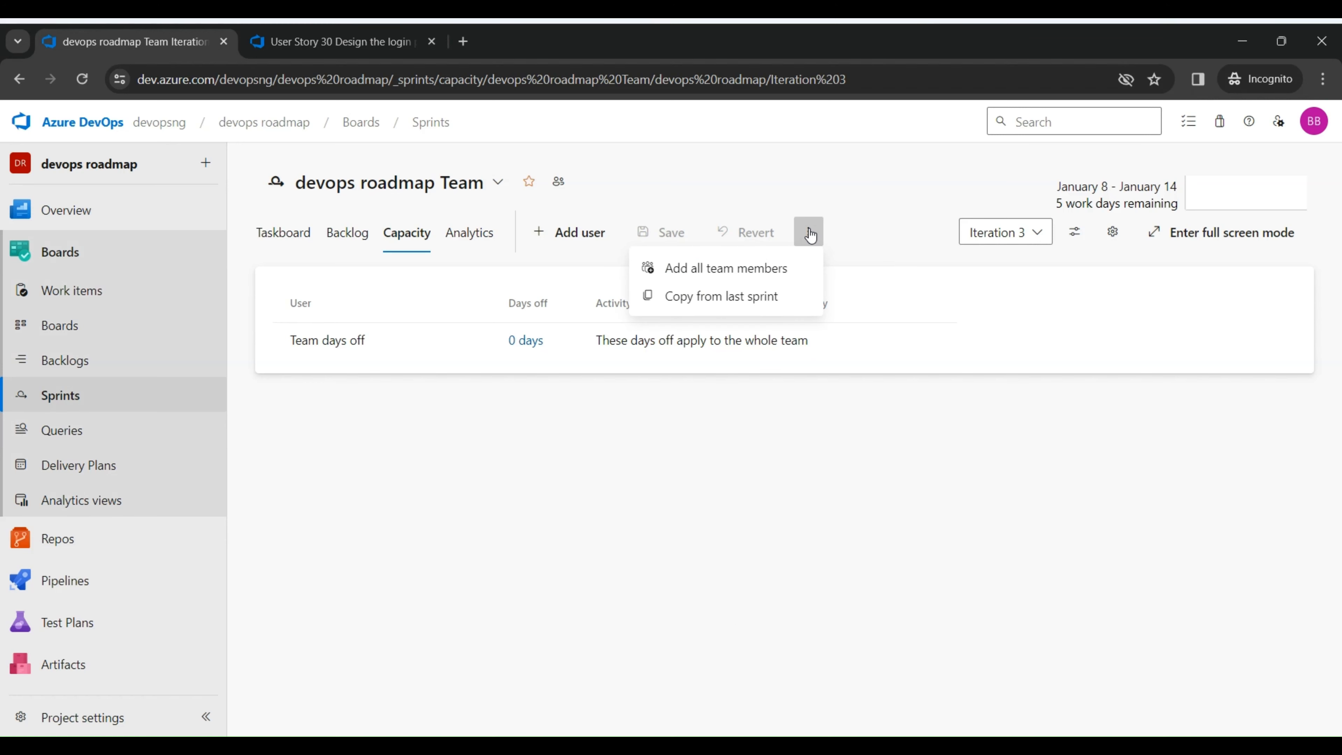
click(774, 270)
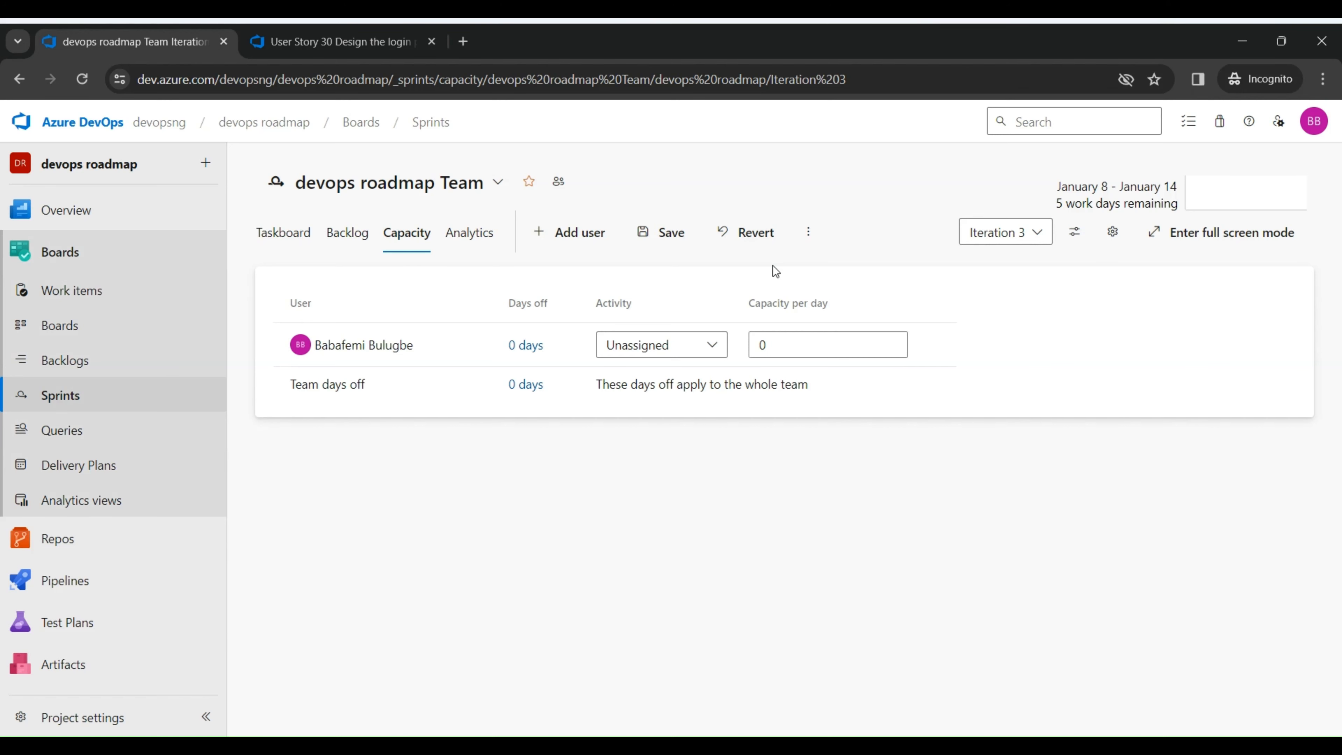
click(779, 348)
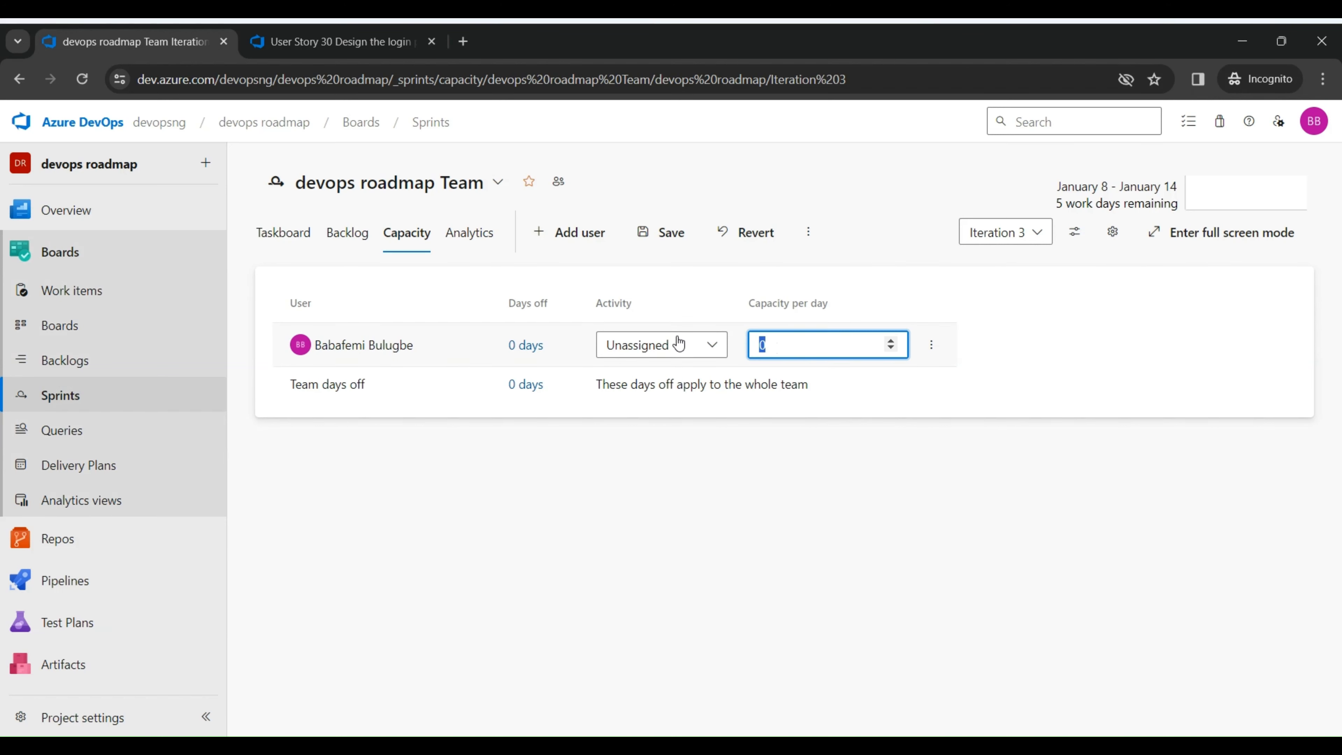
text(6)
click(708, 348)
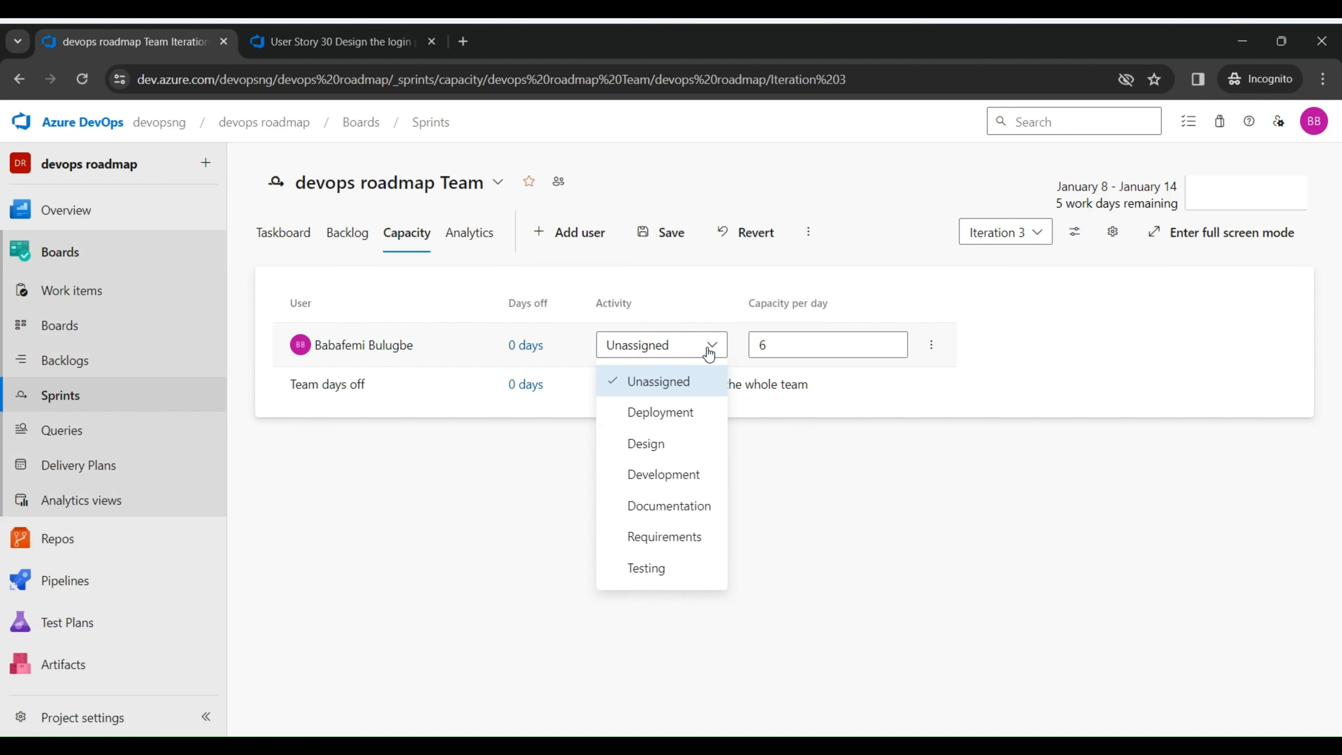
click(662, 475)
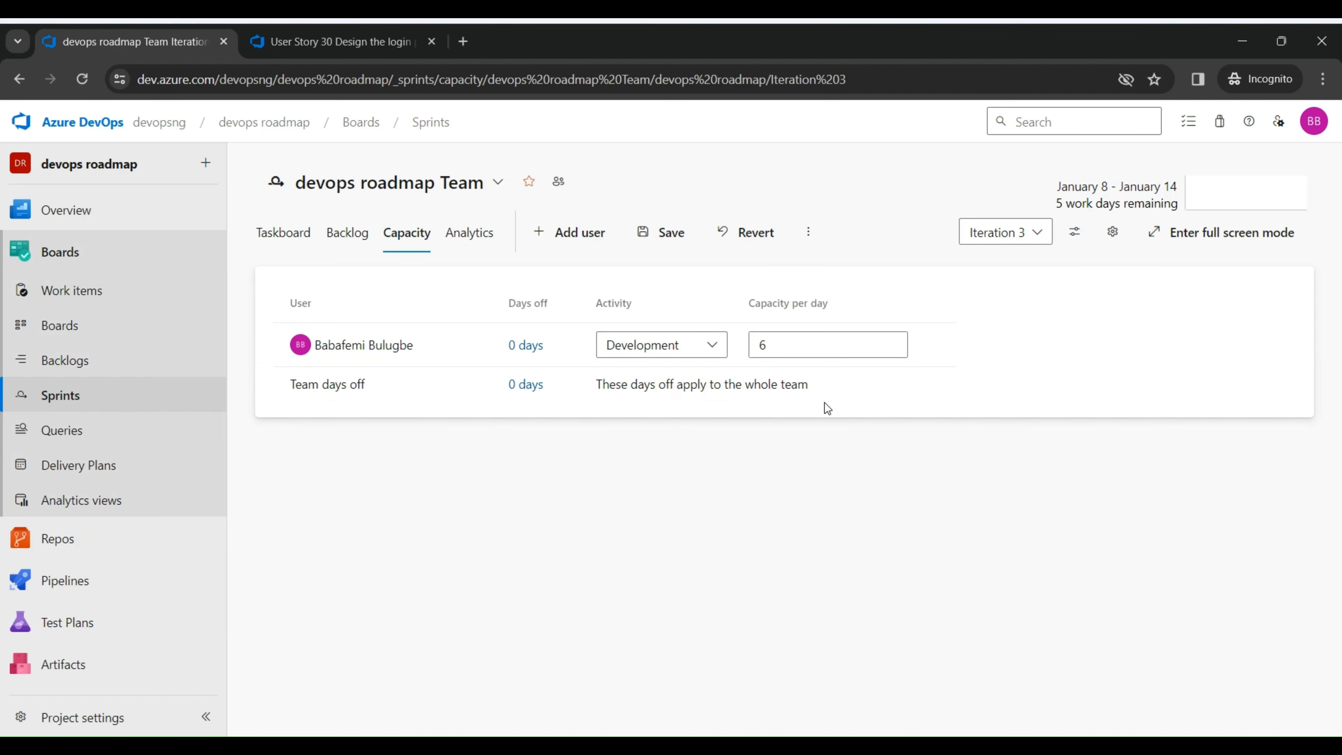
Step: Add the devops user to the capacity list with Design activity and 7 capacity per day
click(608, 233)
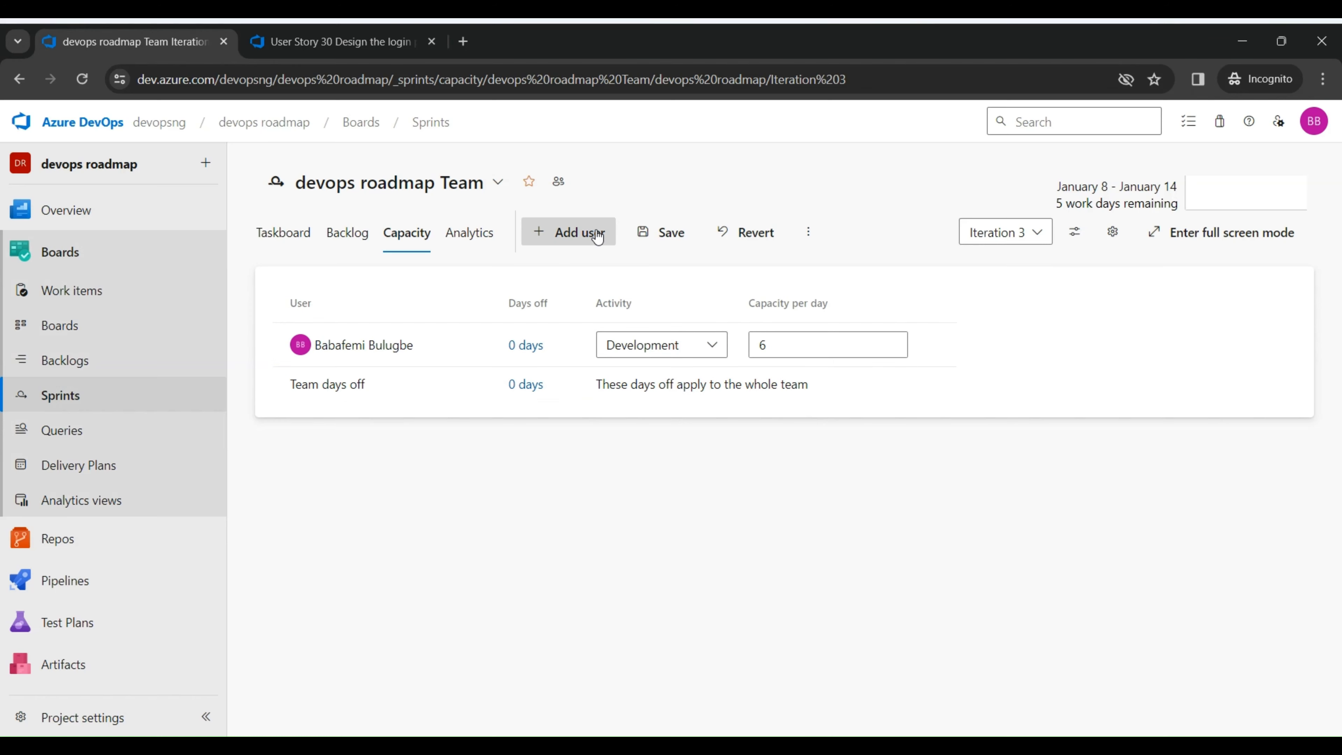
click(600, 417)
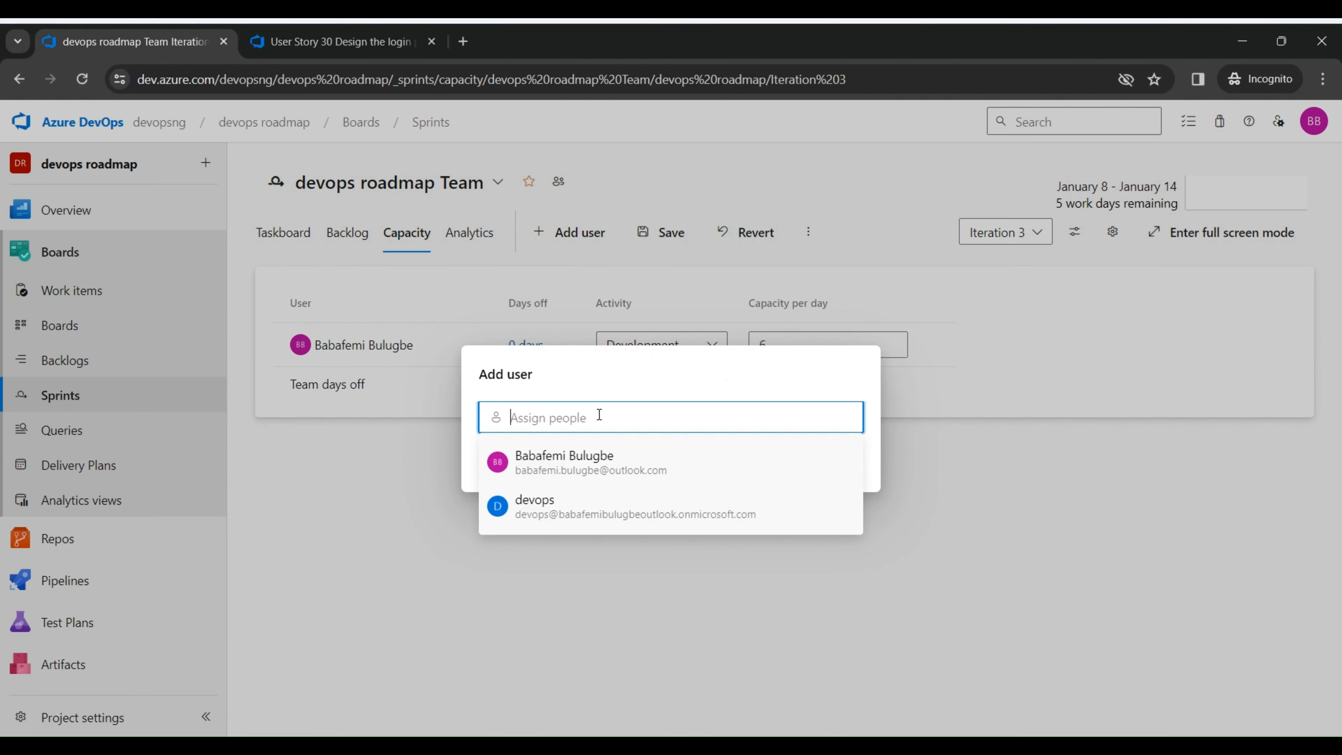
click(598, 507)
click(777, 464)
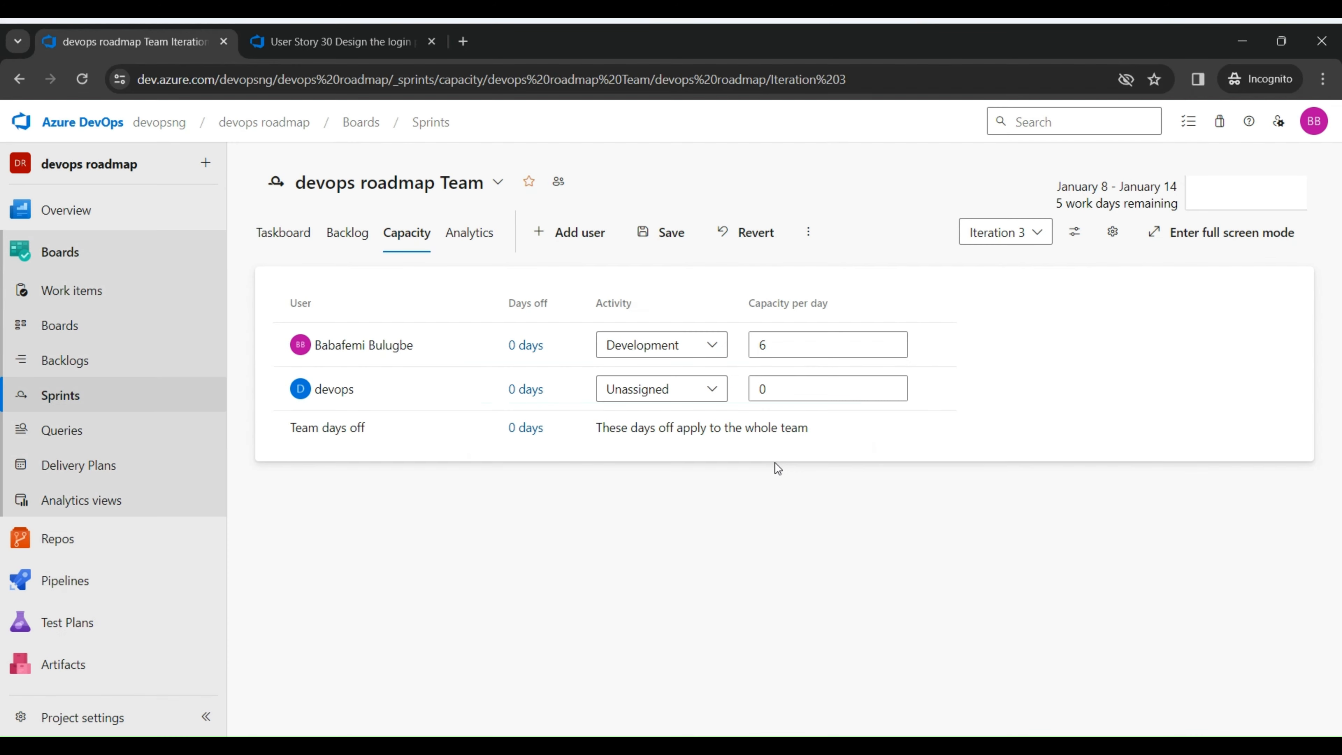
click(706, 394)
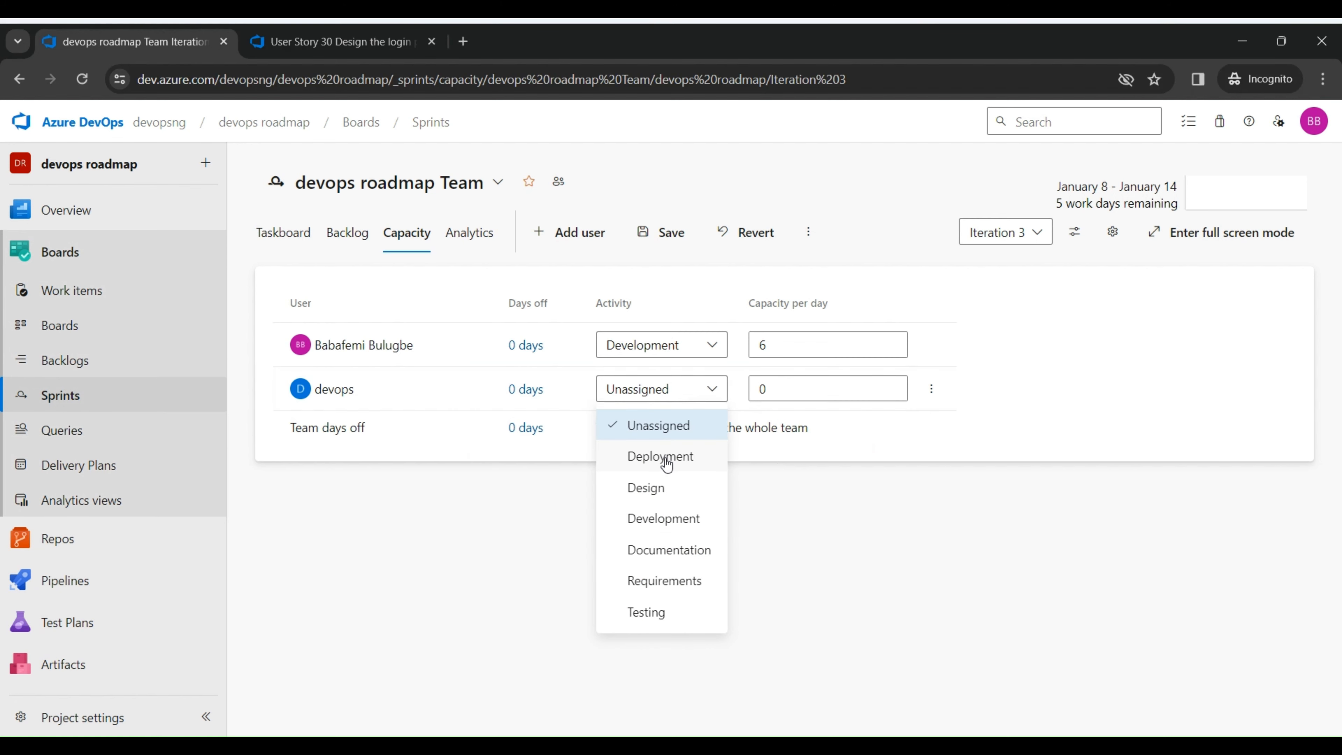
click(662, 486)
click(760, 388)
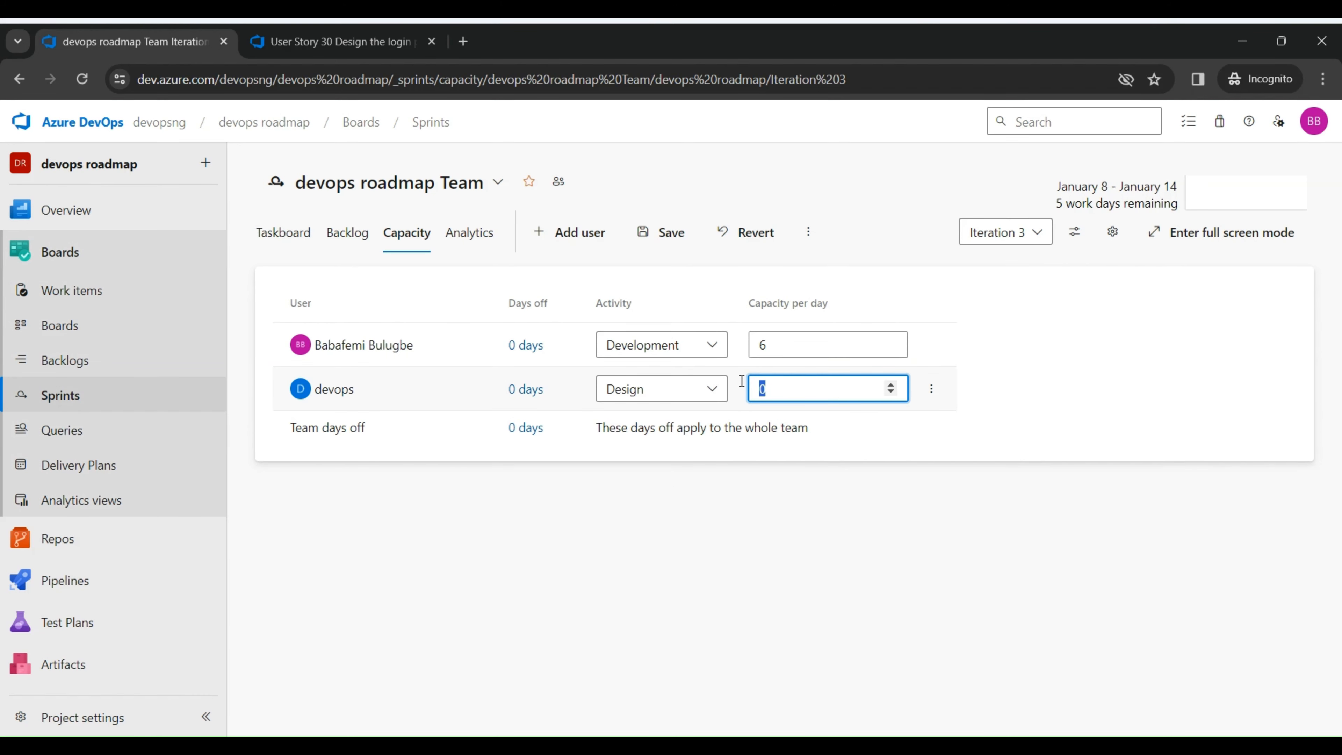
text(7)
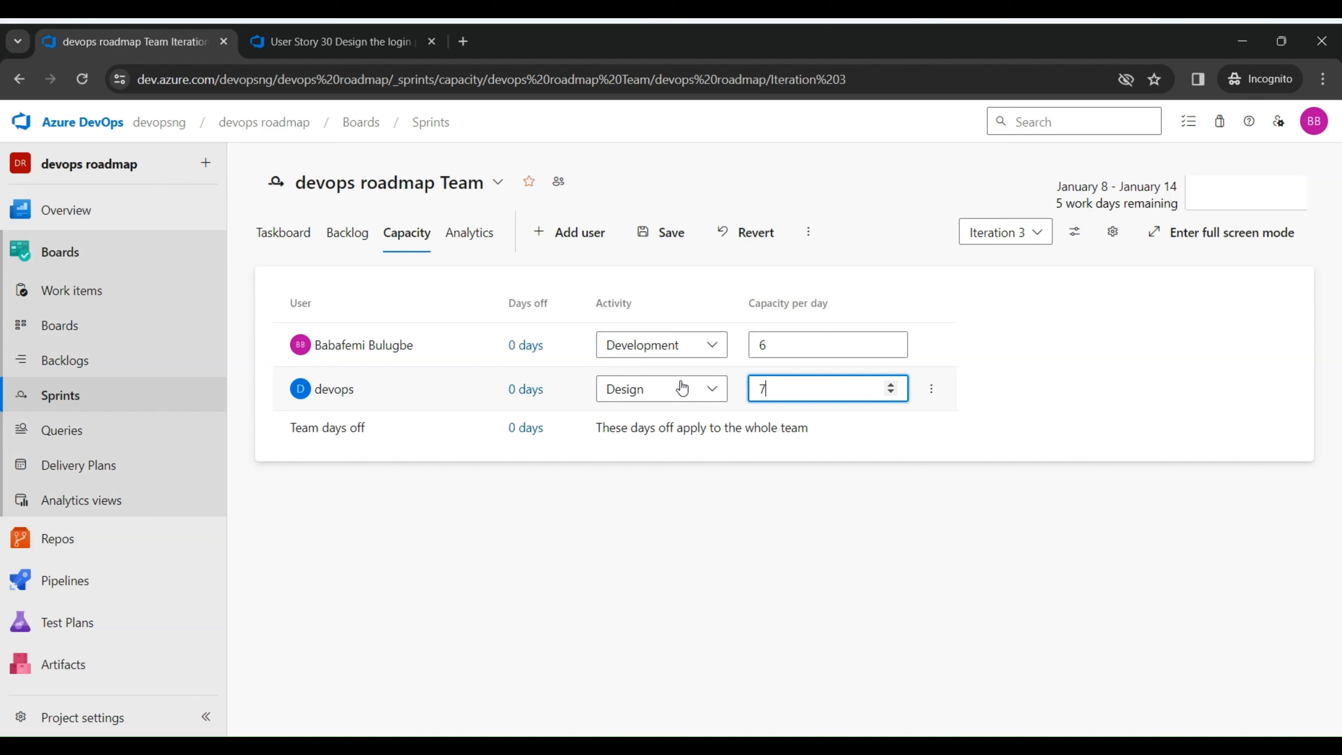
Step: Save the team's Iteration 3 capacity settings
click(710, 483)
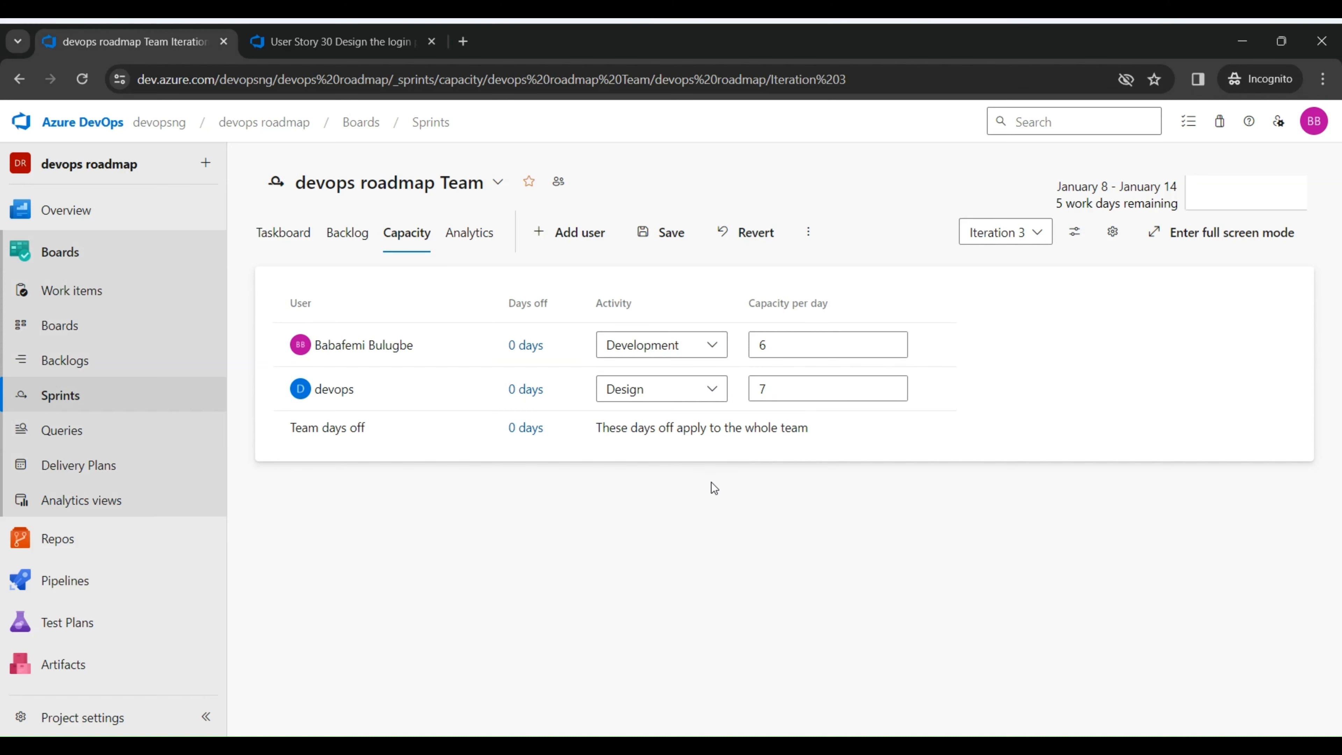
click(777, 346)
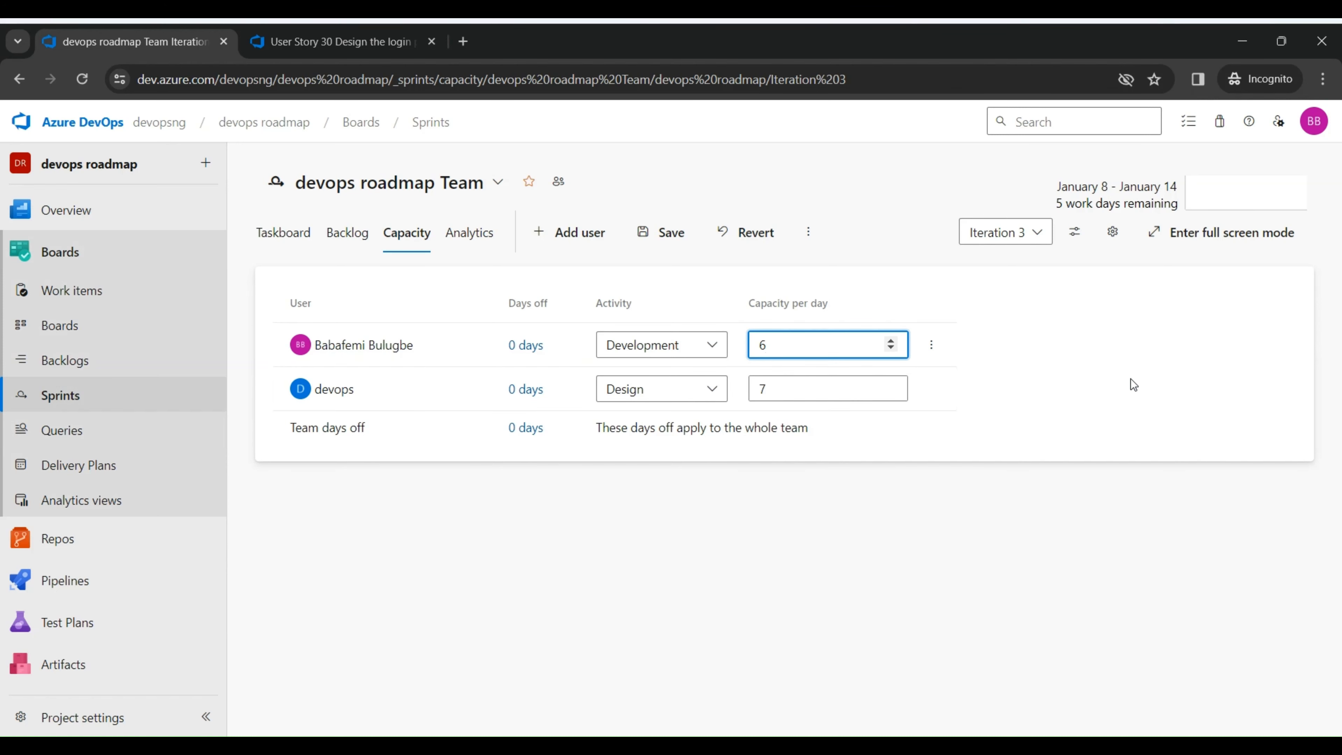
click(669, 233)
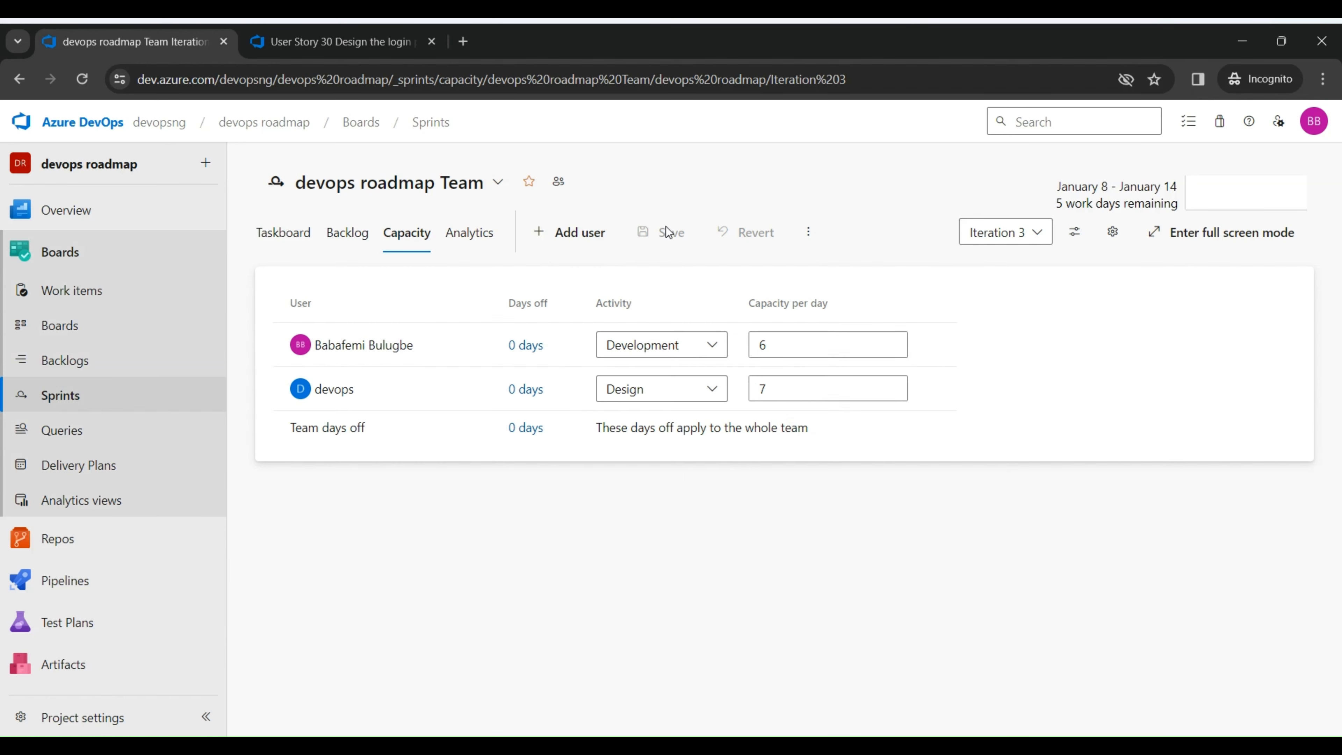
Step: Open the team's Iteration 3 taskboard and set task two's remaining work to 7
click(97, 407)
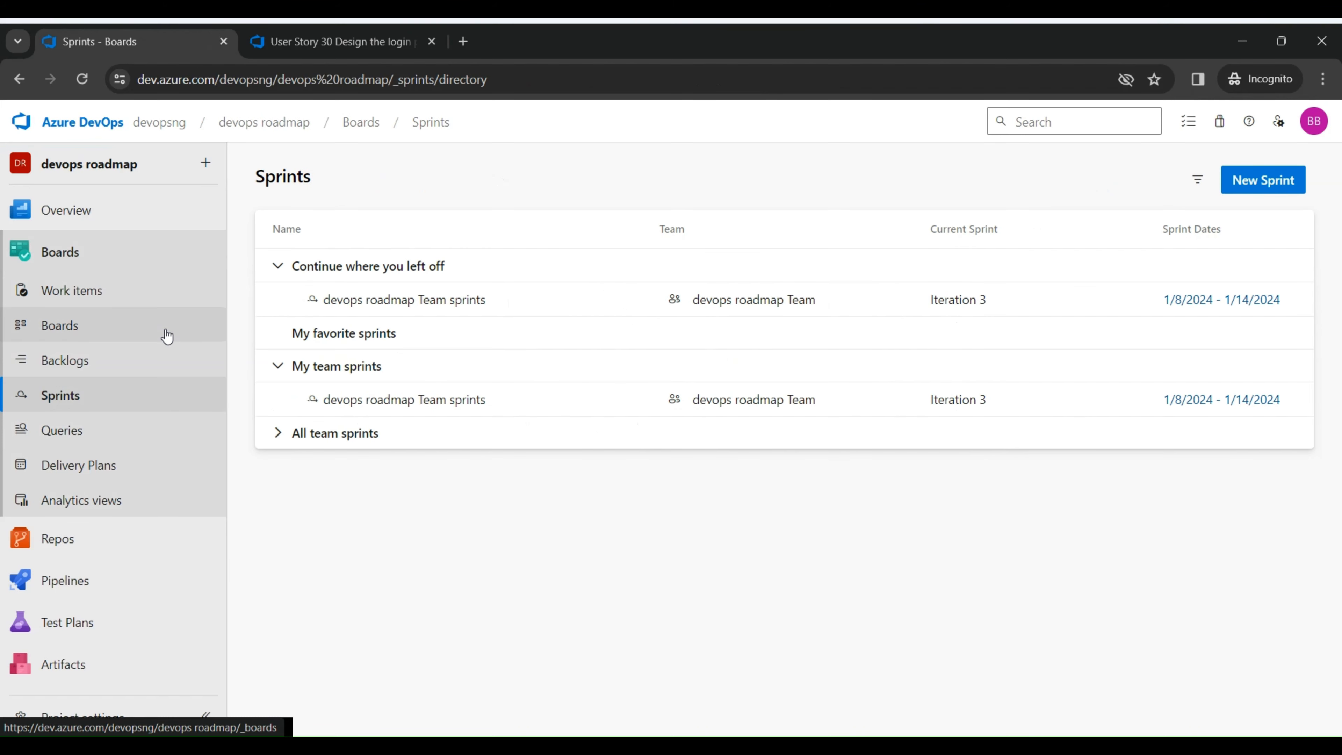
click(93, 399)
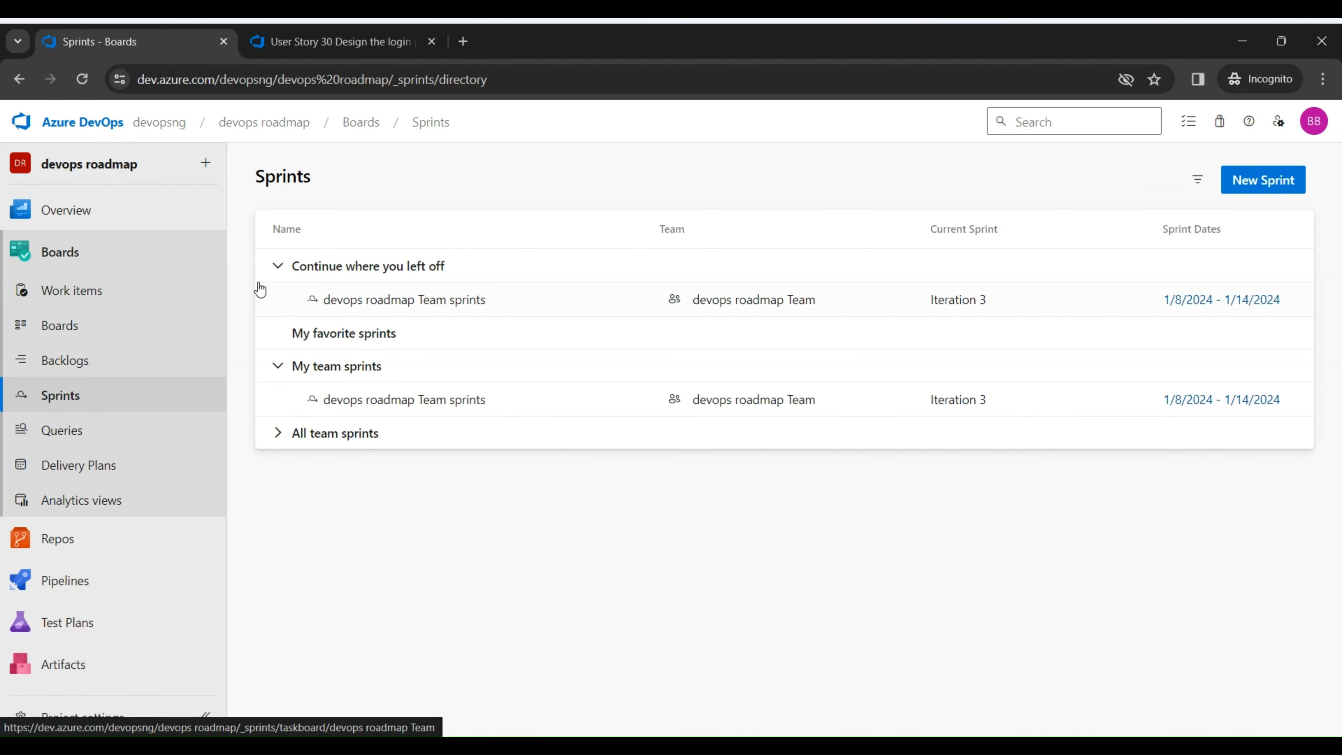
click(380, 310)
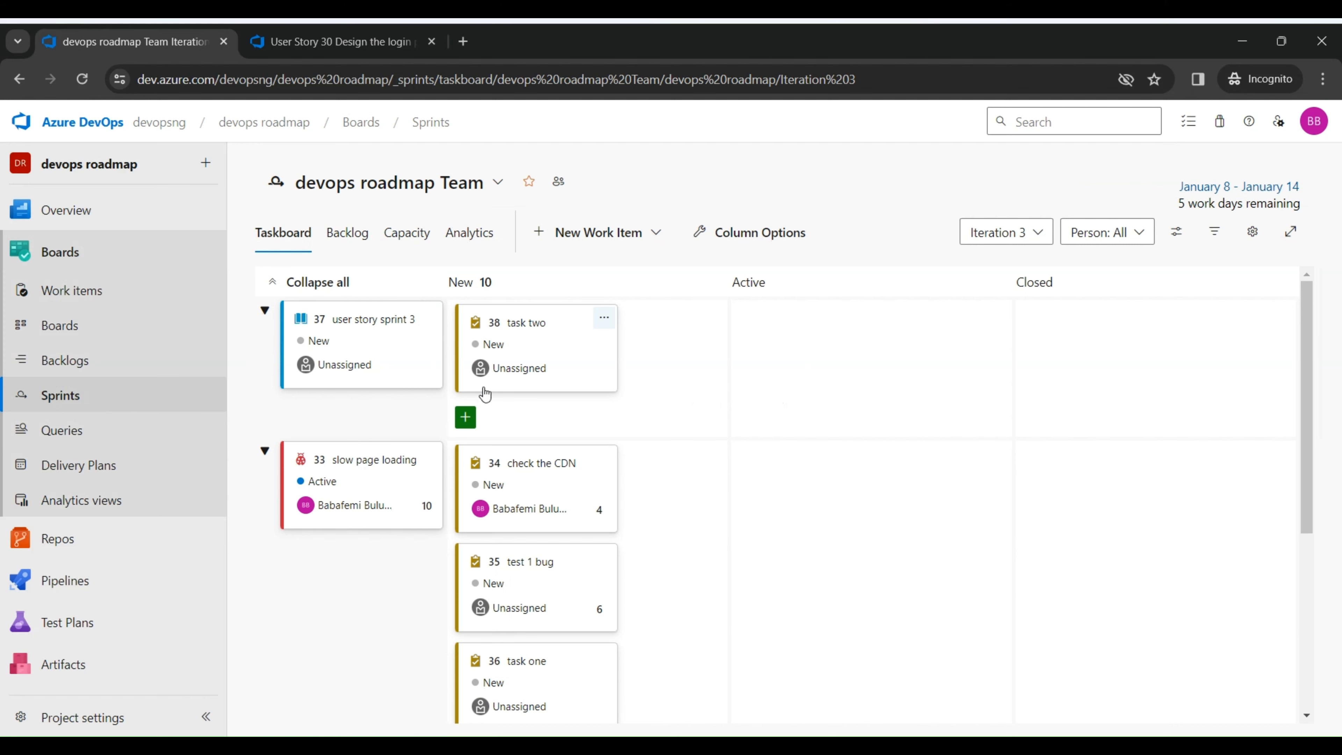
click(596, 373)
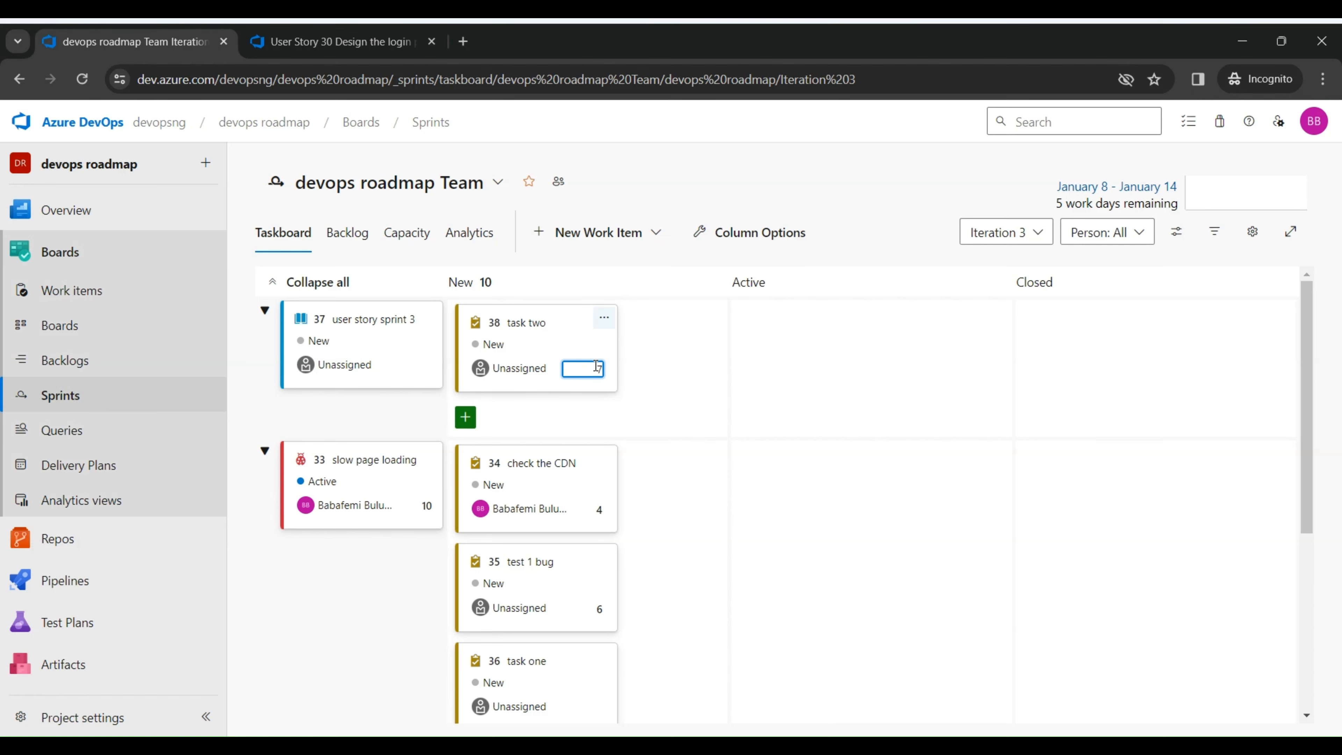
click(712, 426)
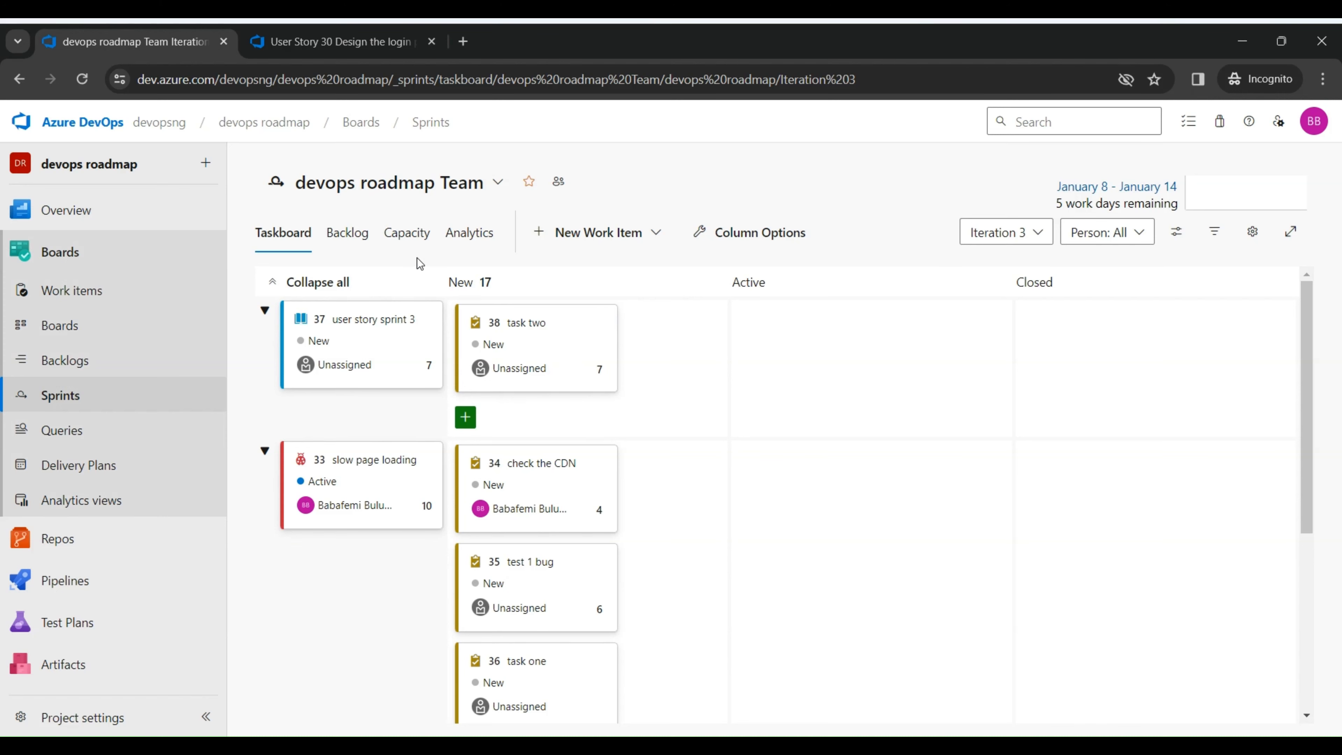
Step: Review the capacity page and the sprint's burndown trend chart
click(405, 245)
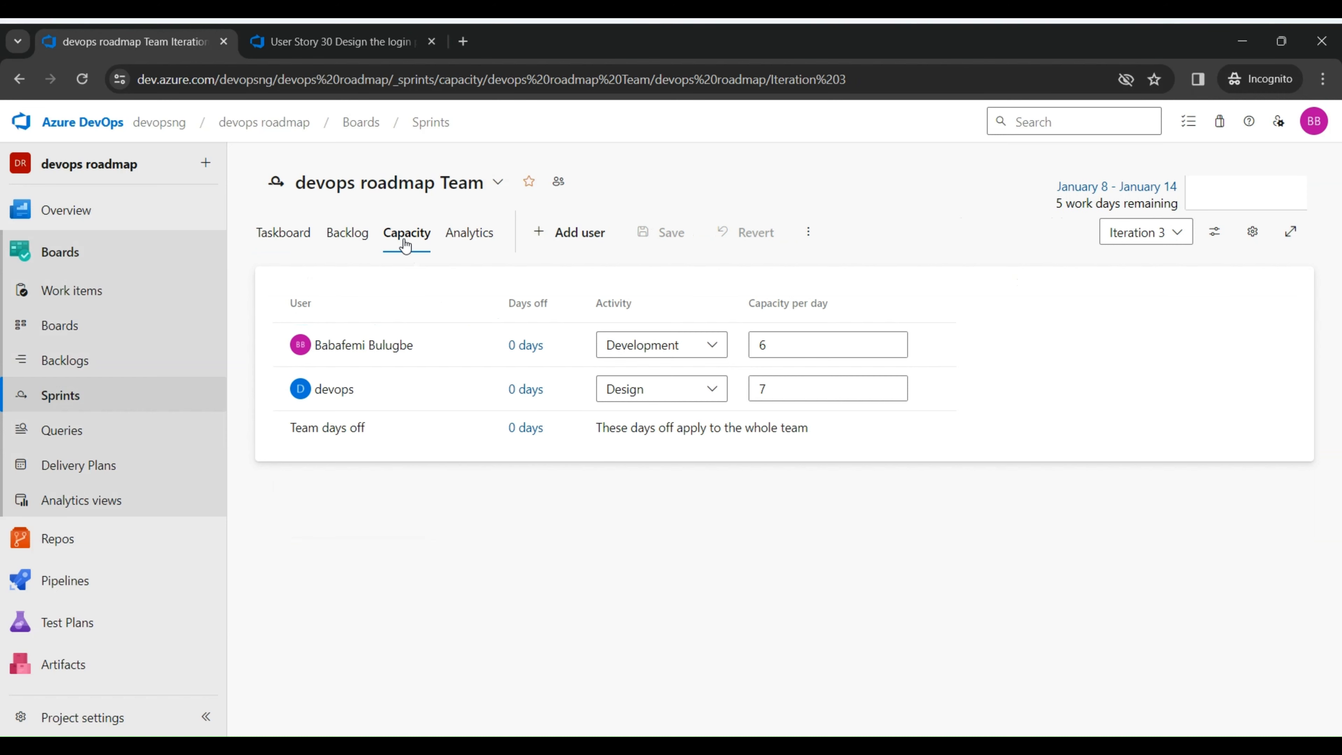
click(303, 237)
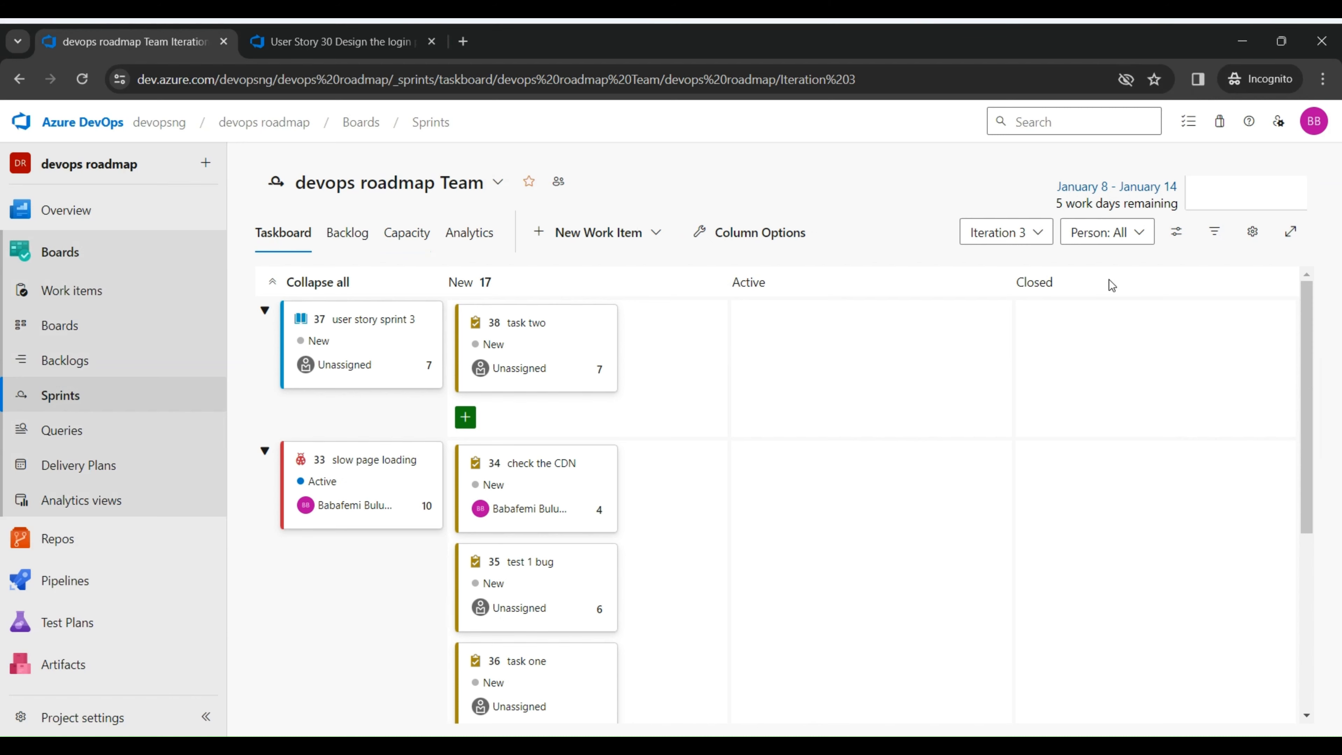
click(1251, 203)
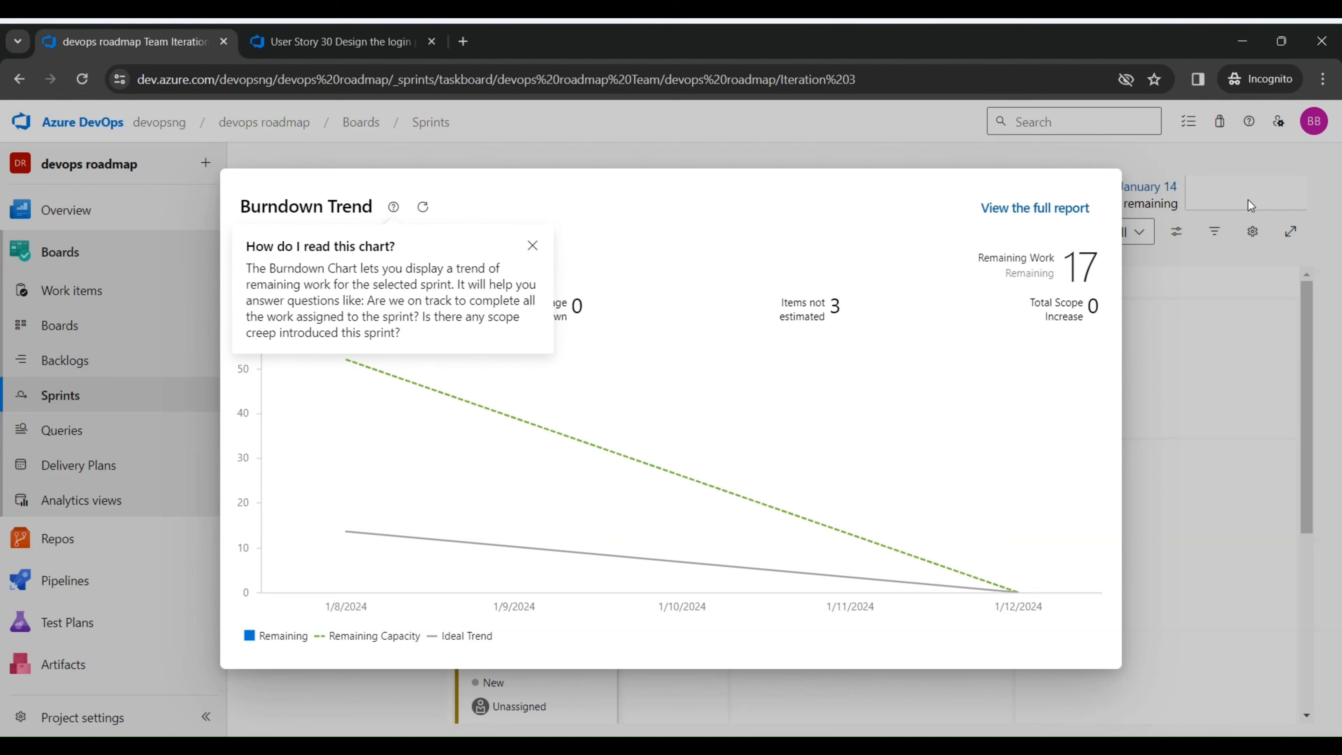
click(1247, 200)
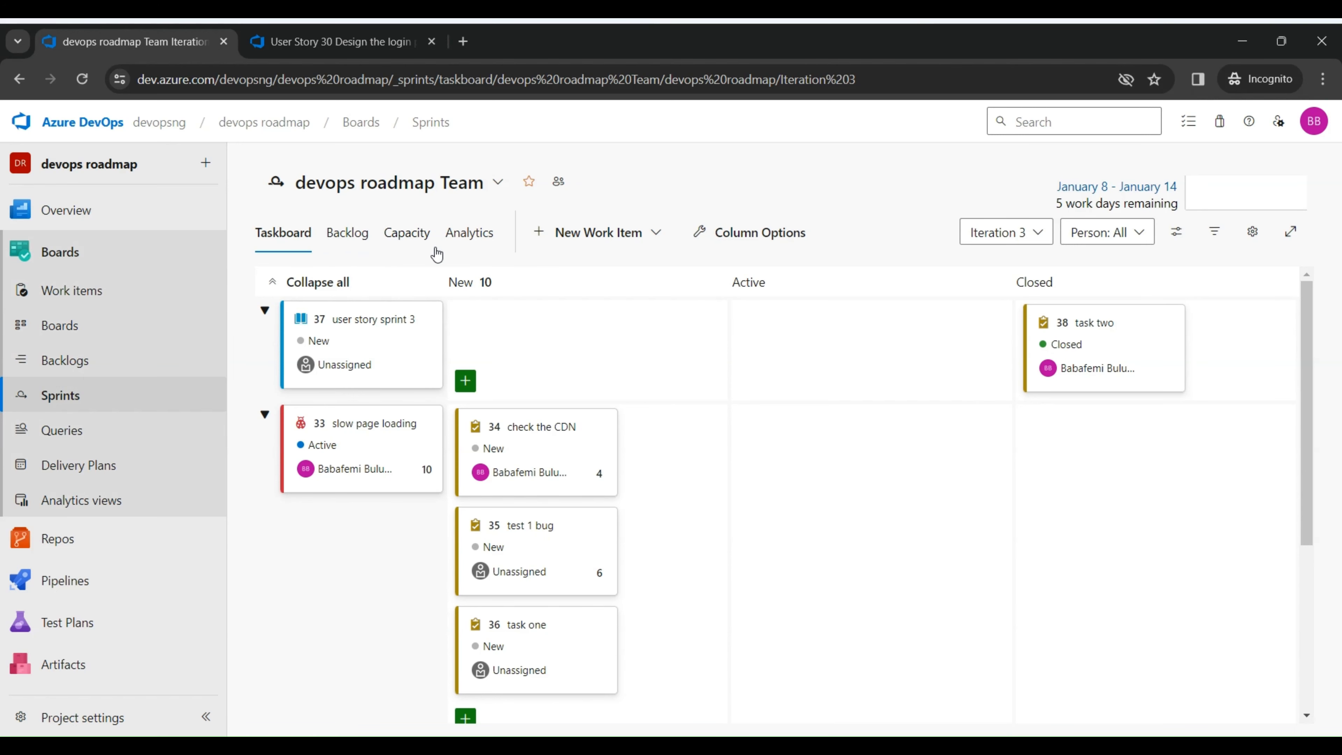
Step: Create a query from the Iteration 3 backlog, saving it in My Queries under the default name
click(362, 238)
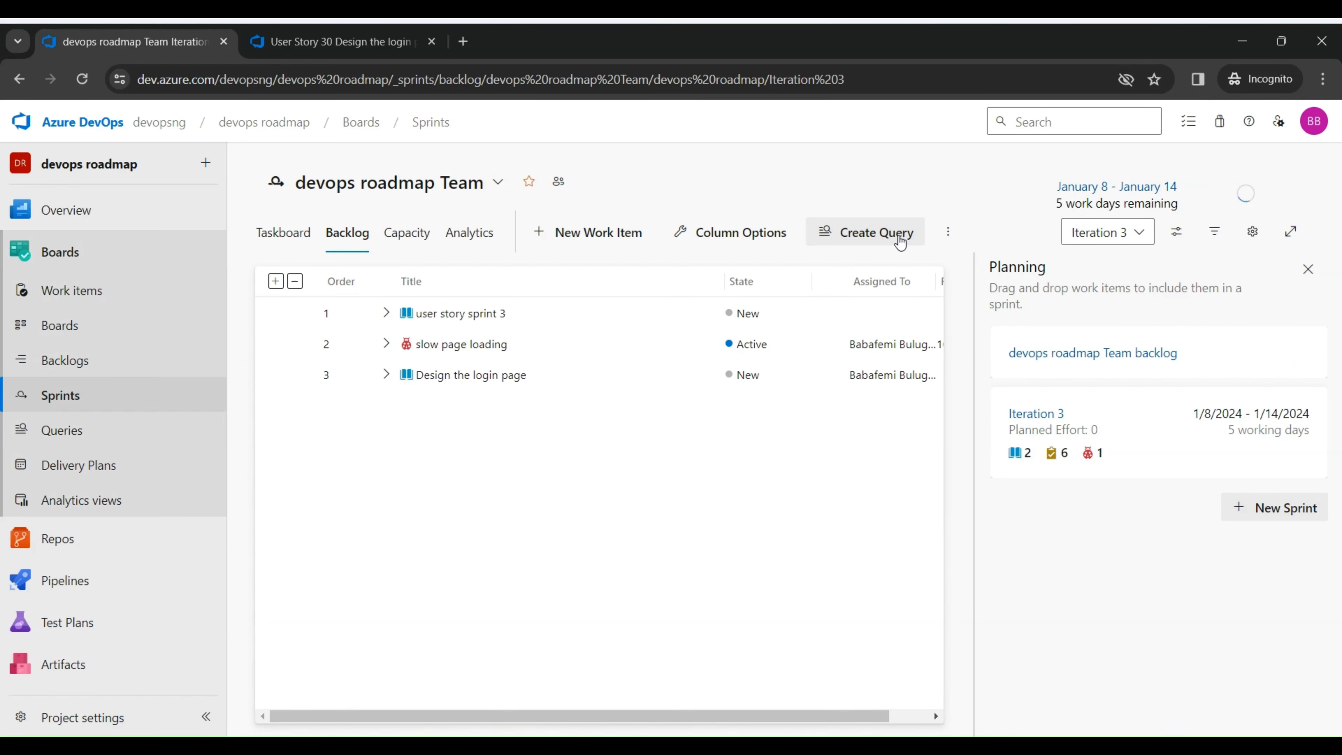
click(903, 242)
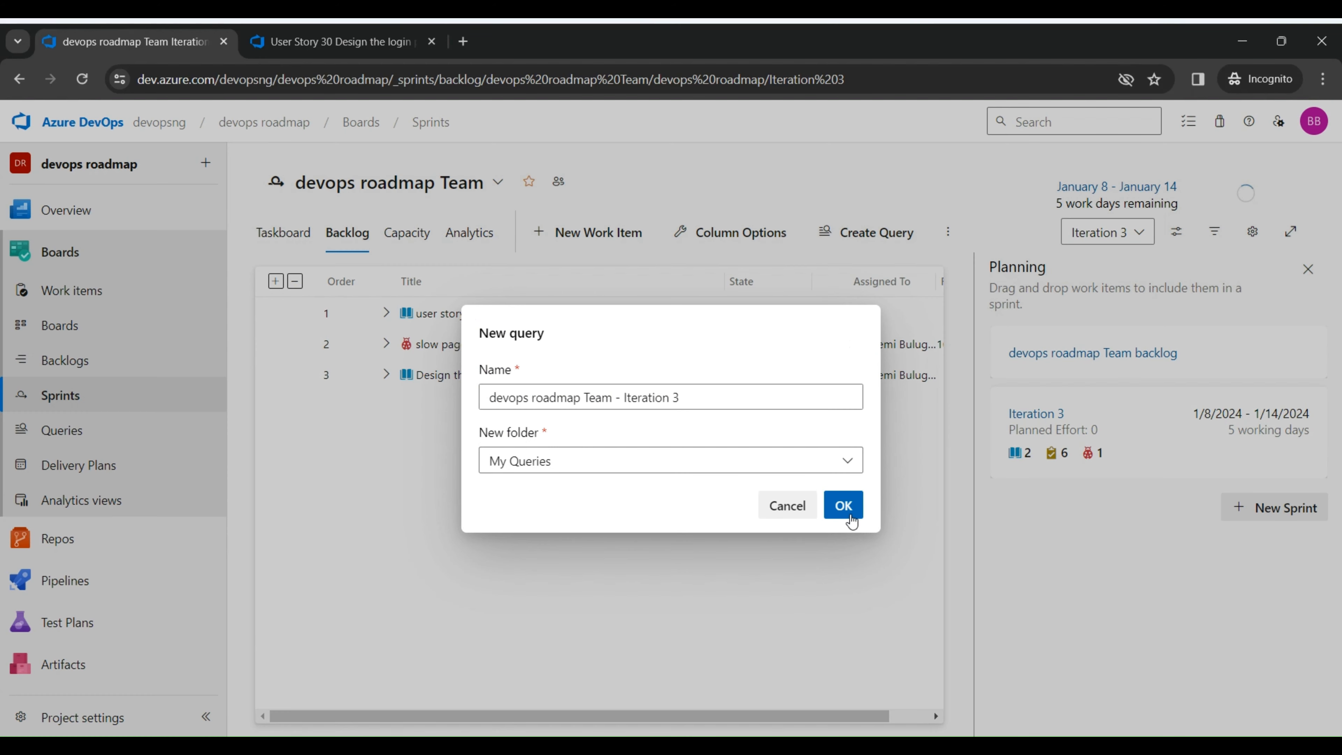
click(843, 506)
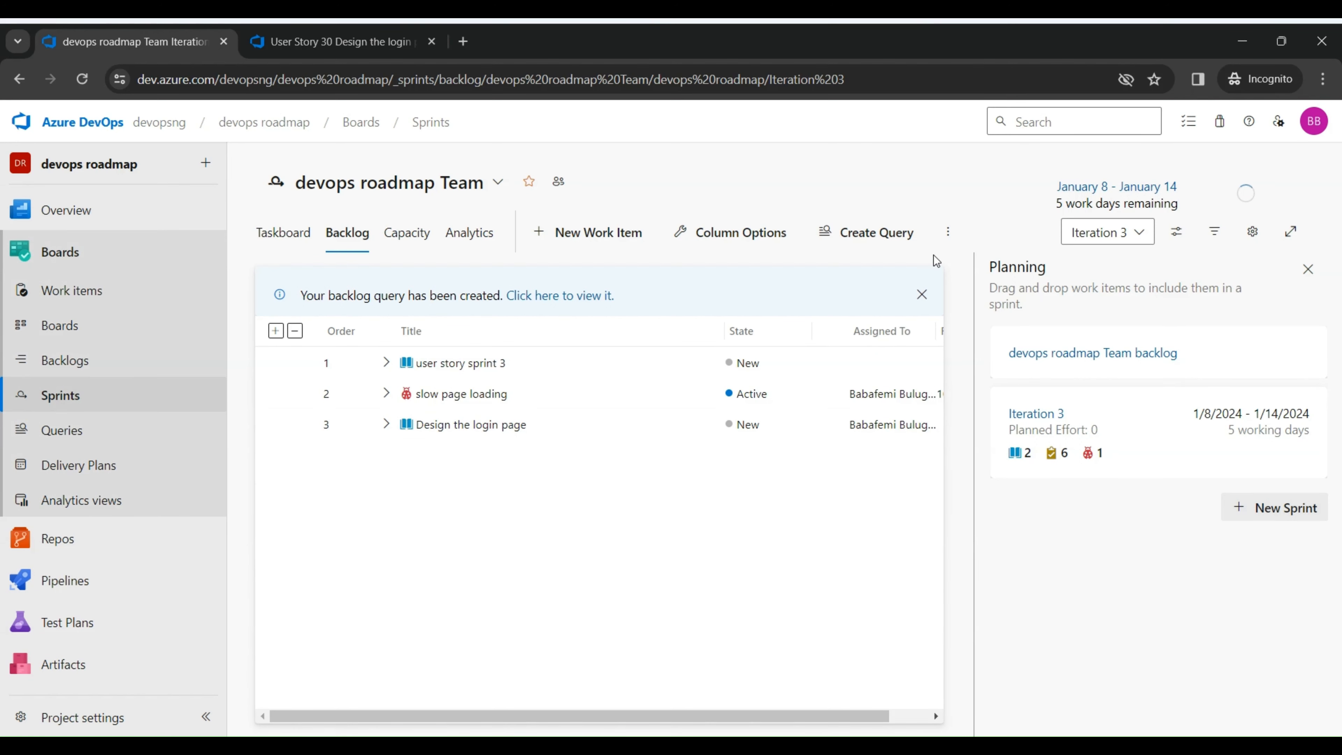
click(948, 232)
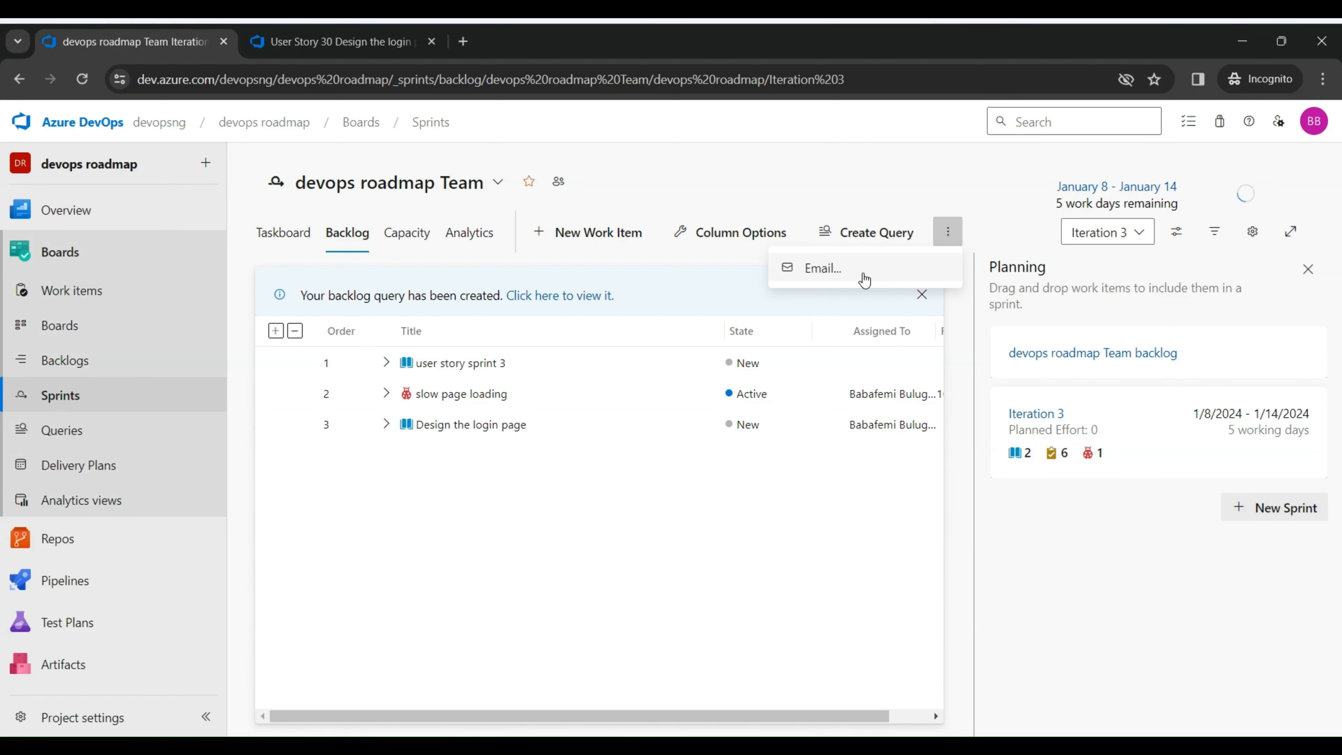
click(863, 273)
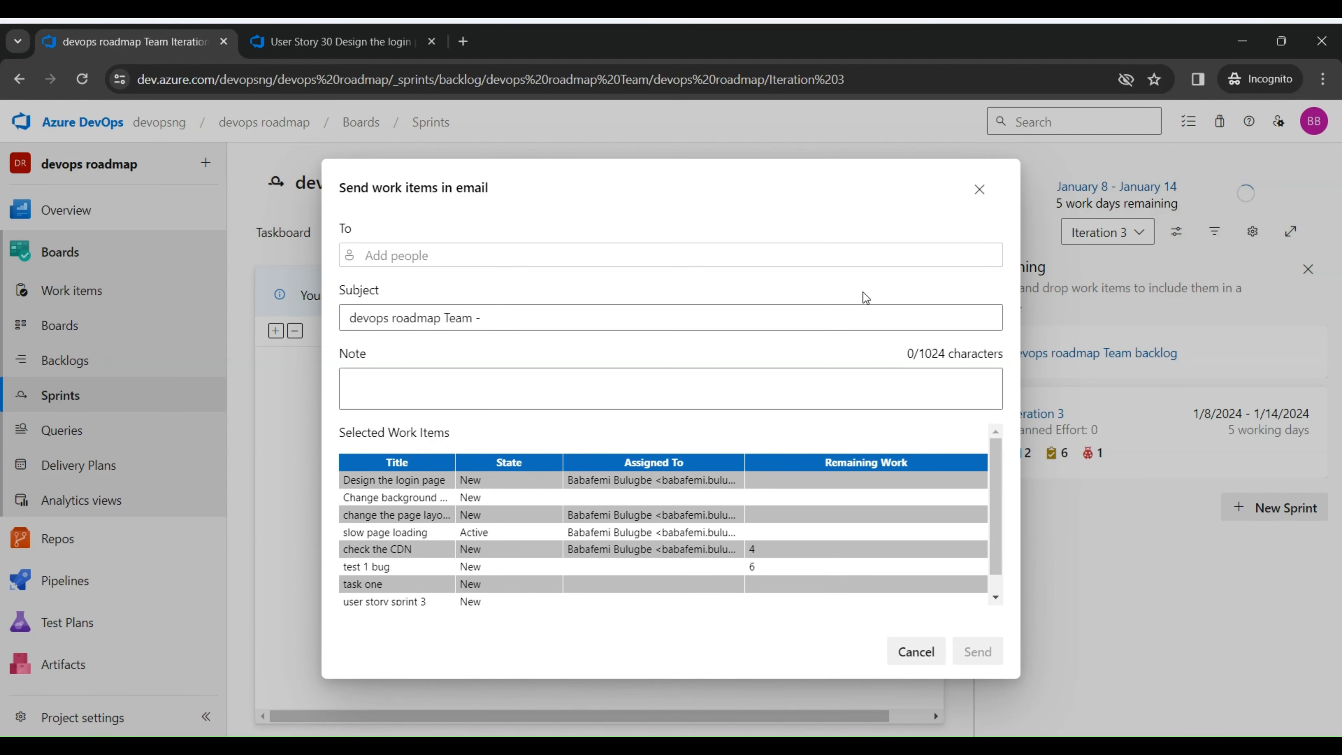
click(917, 653)
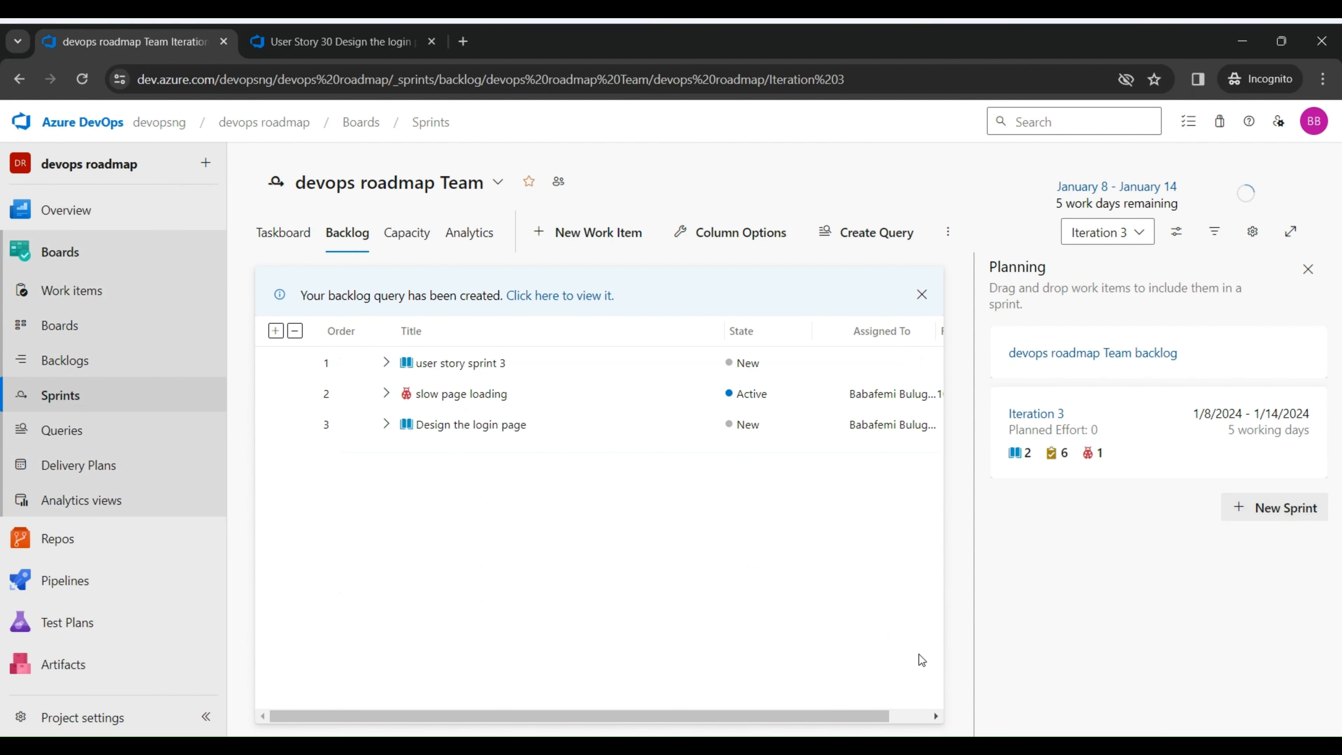
Step: Return to the Iteration 3 taskboard
click(284, 230)
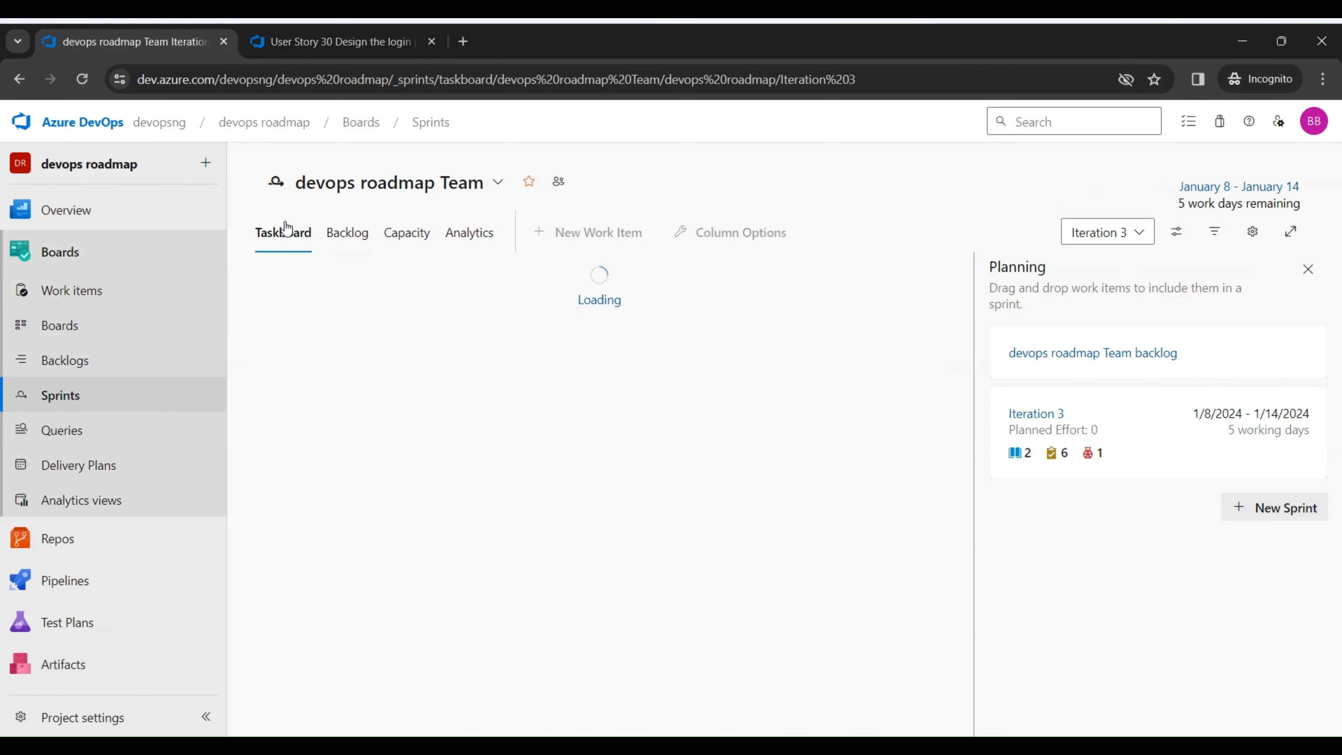